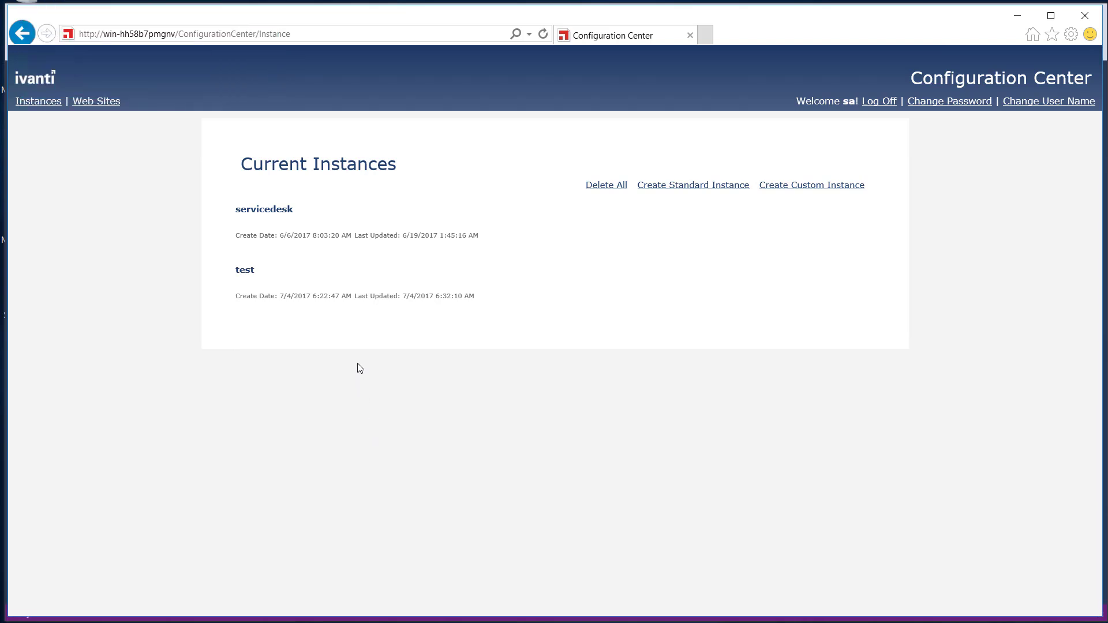
Step: Check the Test Open status's optional actions, which include Create Test
{"action": "left_click", "coordinate": [359, 302]}
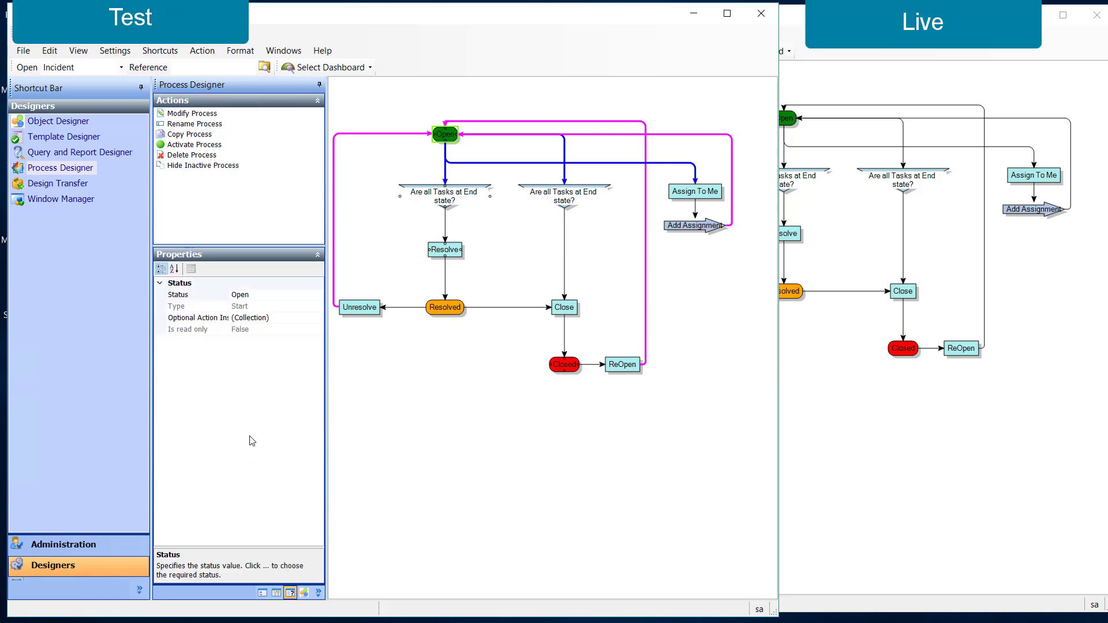
{"action": "left_click", "coordinate": [318, 322]}
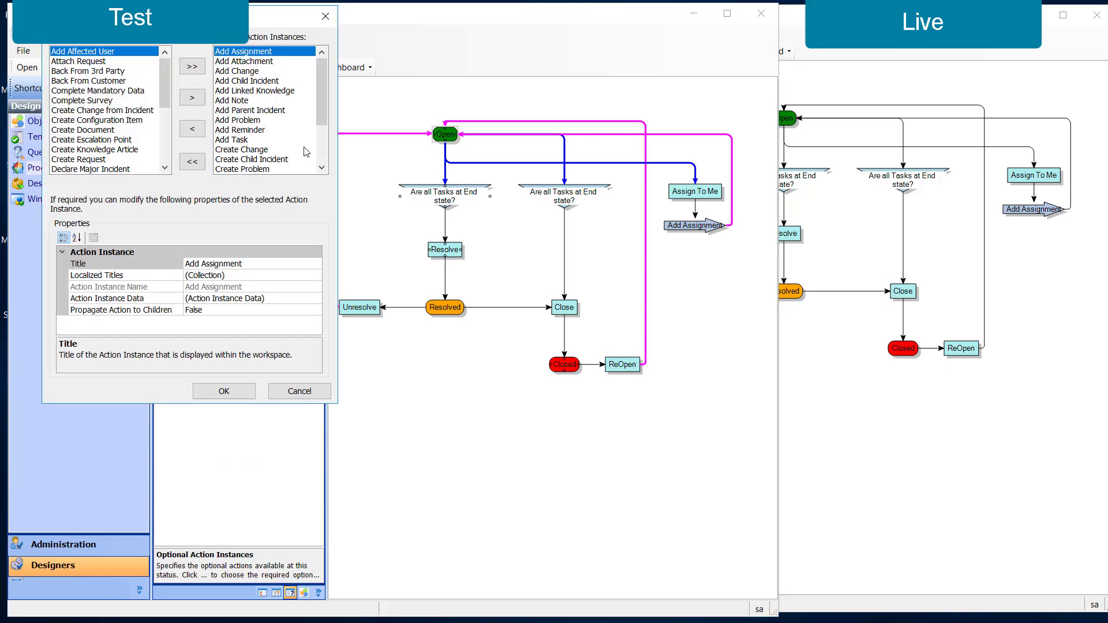
{"action": "left_click_drag", "start_coordinate": [319, 91], "coordinate": [319, 115]}
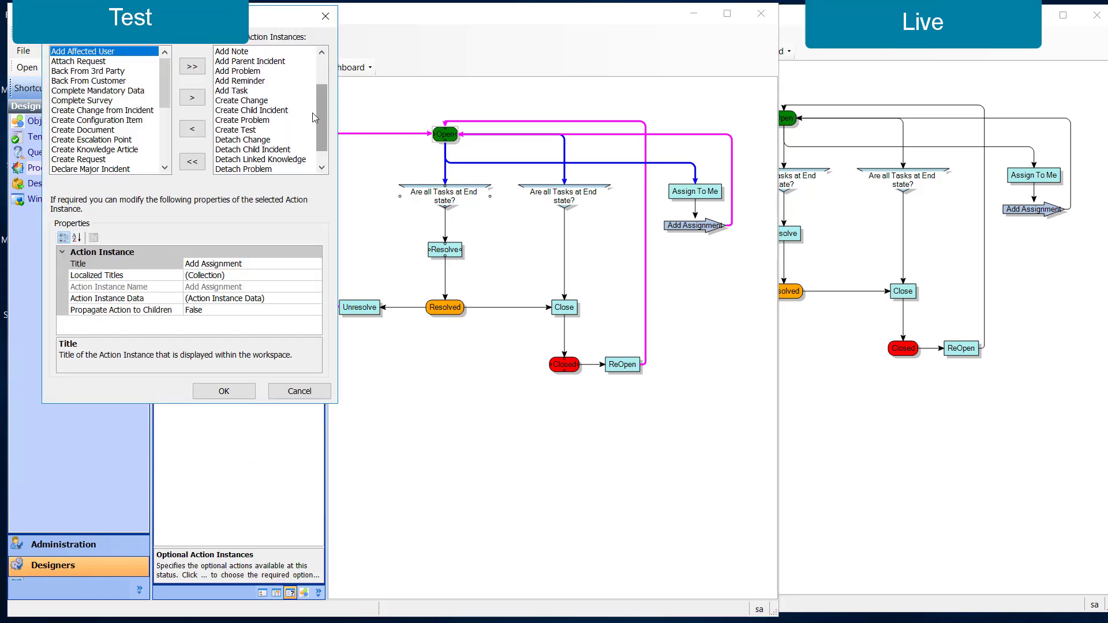
{"action": "left_click", "coordinate": [234, 130]}
{"action": "left_click", "coordinate": [321, 391]}
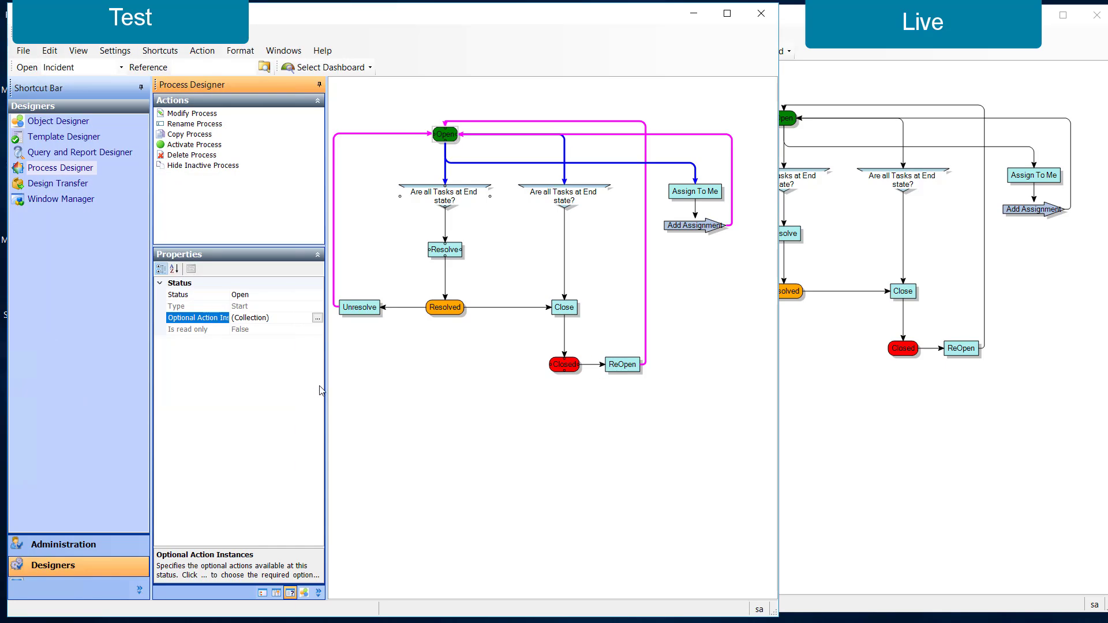
Step: Compare the Live Open status's optional action instances, then switch Test to Administration
{"action": "left_click", "coordinate": [957, 432]}
{"action": "left_click", "coordinate": [784, 118]}
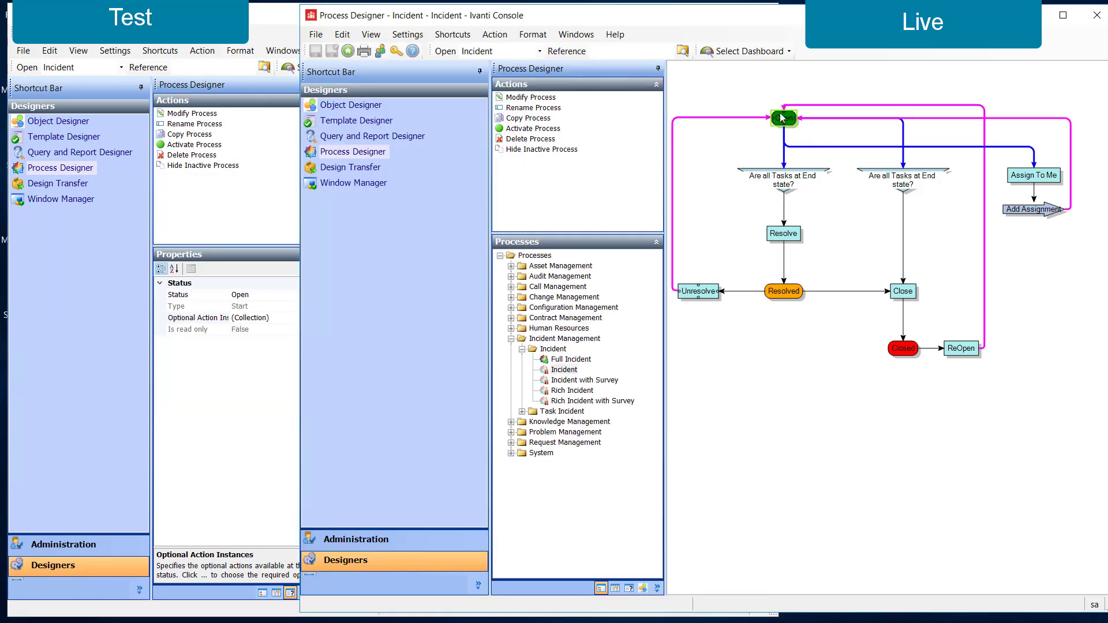
{"action": "left_click", "coordinate": [631, 590]}
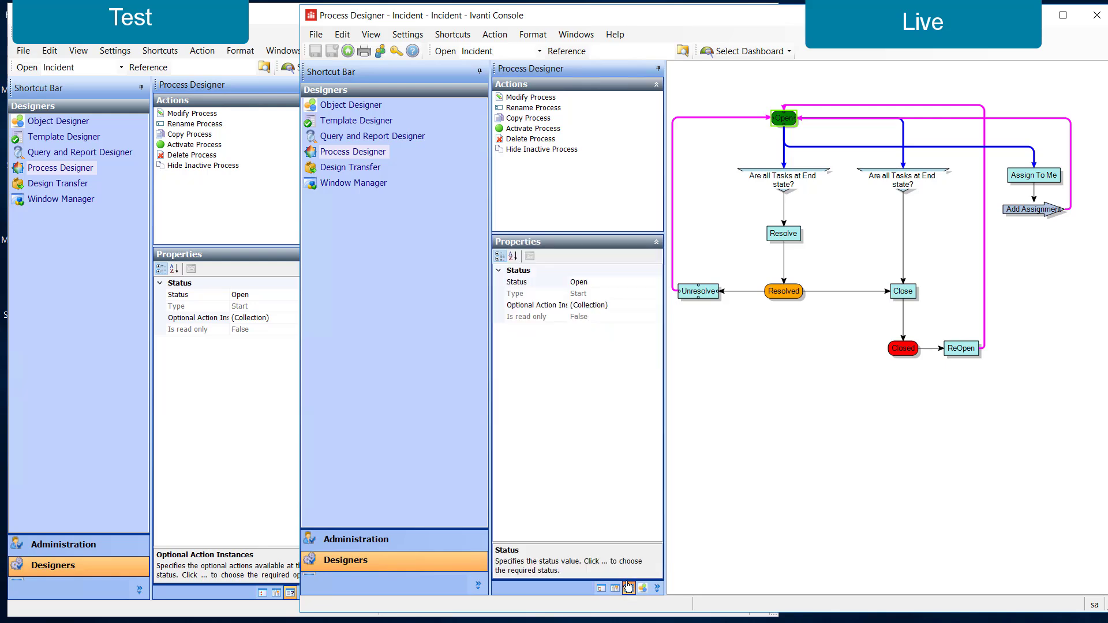
{"action": "left_click", "coordinate": [631, 308]}
{"action": "left_click", "coordinate": [656, 308]}
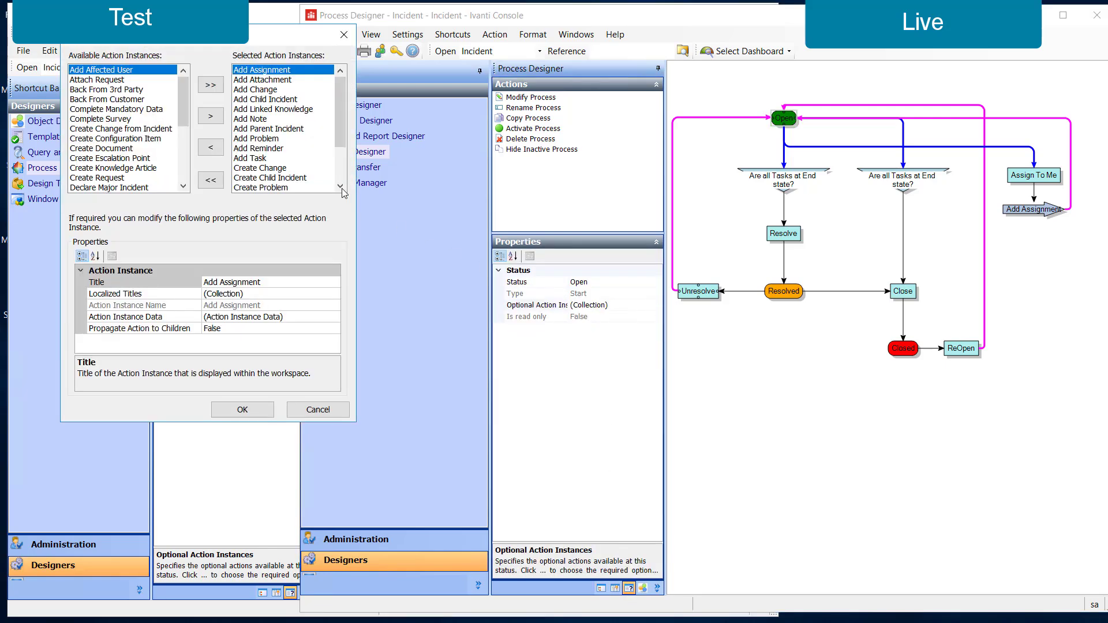
{"action": "left_click_drag", "start_coordinate": [342, 129], "coordinate": [341, 138]}
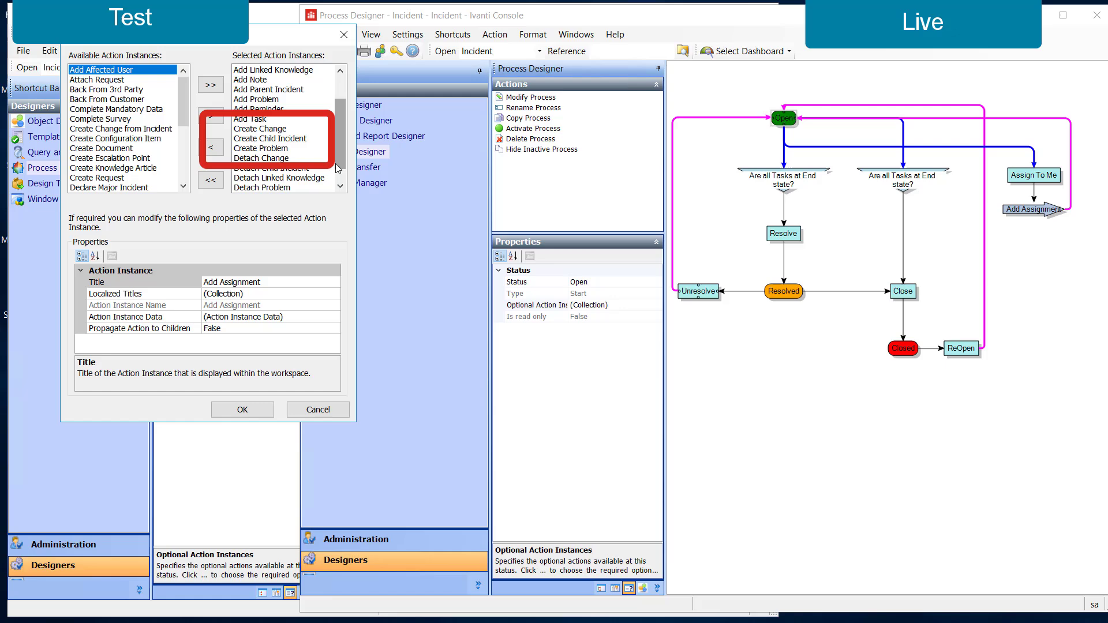
{"action": "left_click", "coordinate": [339, 414]}
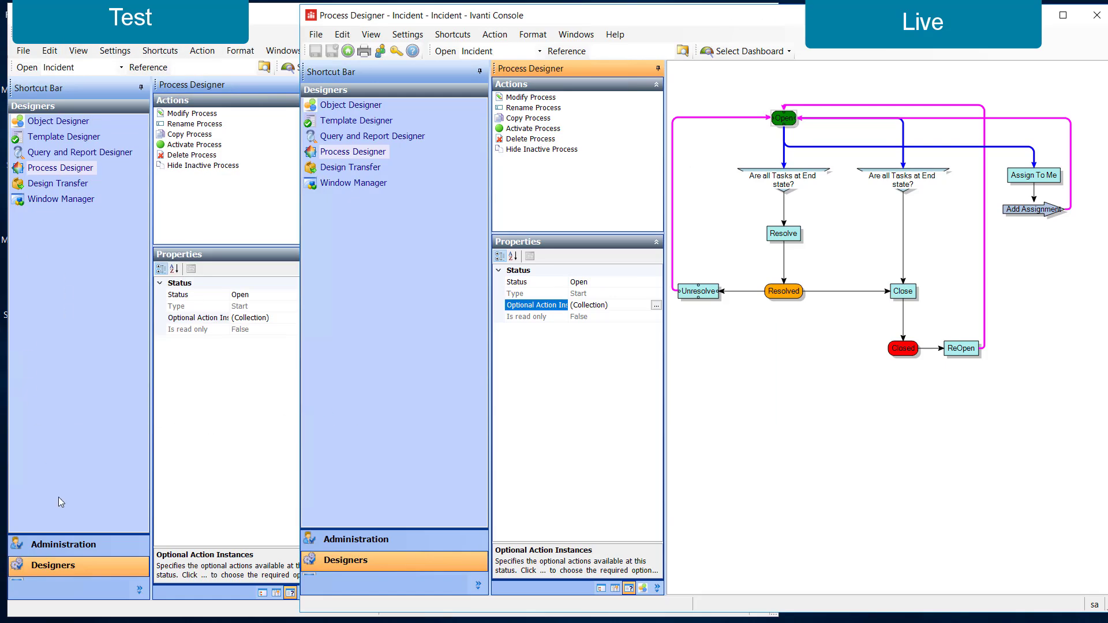
{"action": "left_click", "coordinate": [60, 545]}
Step: In Test User Management, expand Groups > Support Group and select the TEST group
{"action": "left_click", "coordinate": [54, 126]}
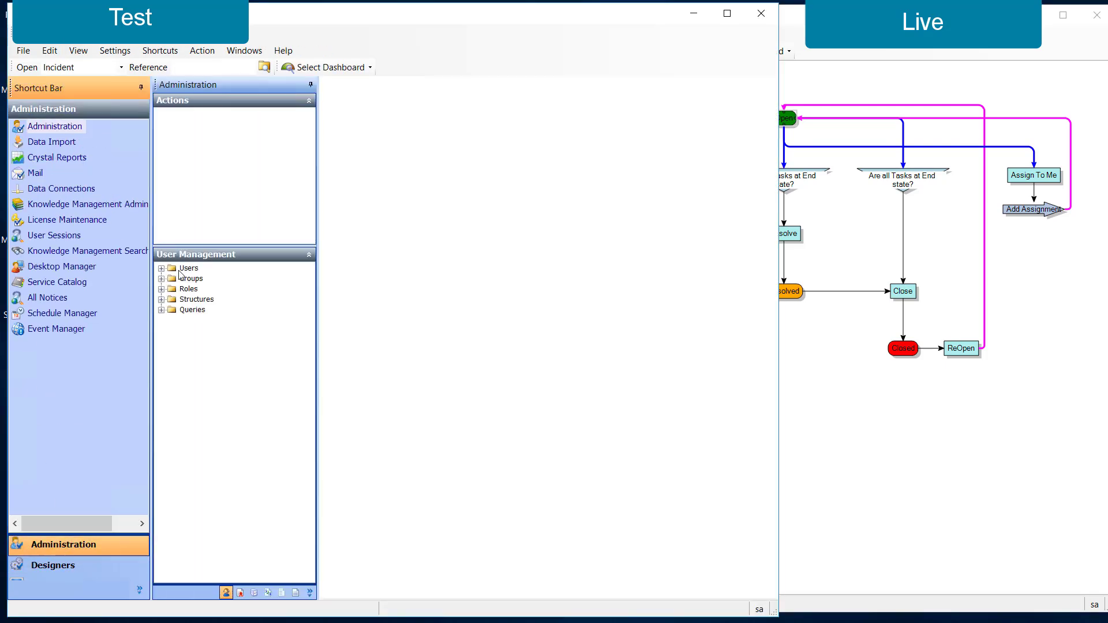
{"action": "left_click", "coordinate": [161, 278]}
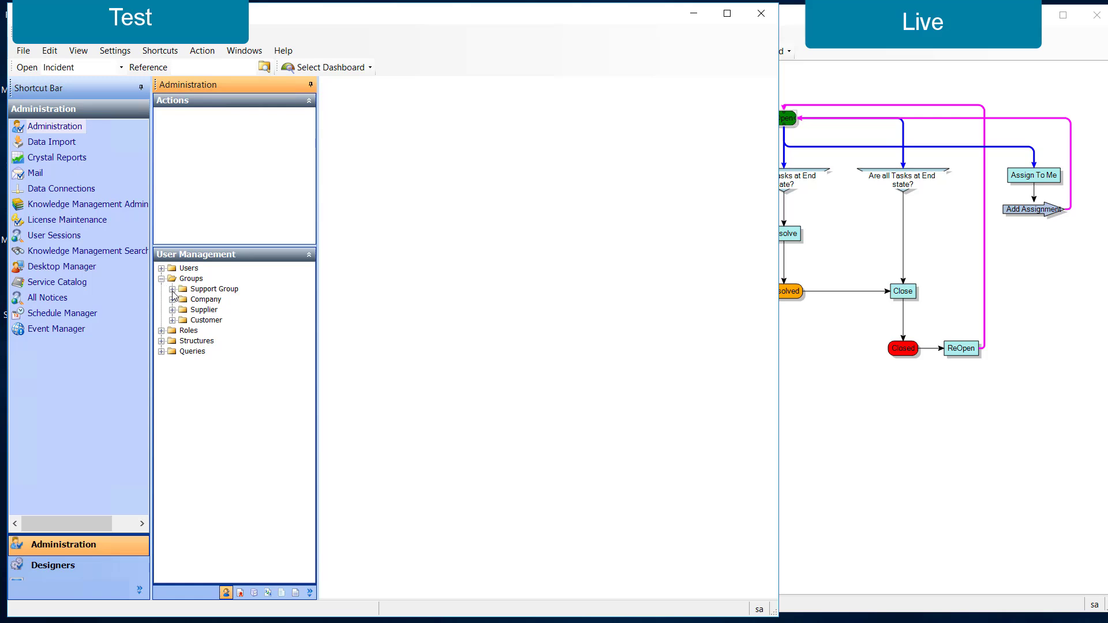
{"action": "left_click", "coordinate": [171, 289]}
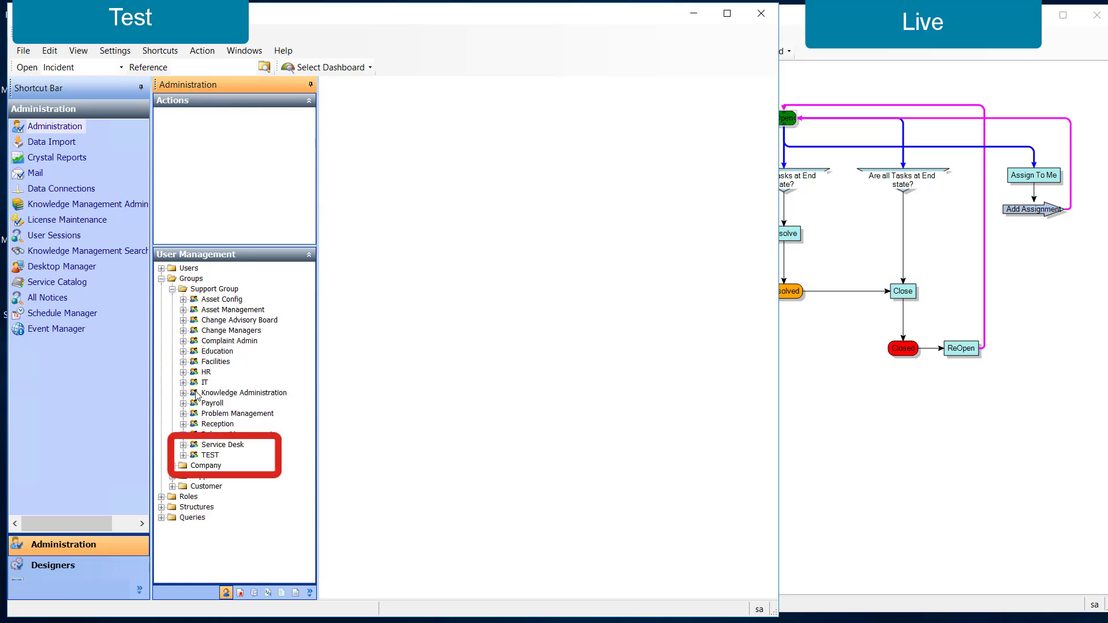
{"action": "left_click", "coordinate": [210, 455]}
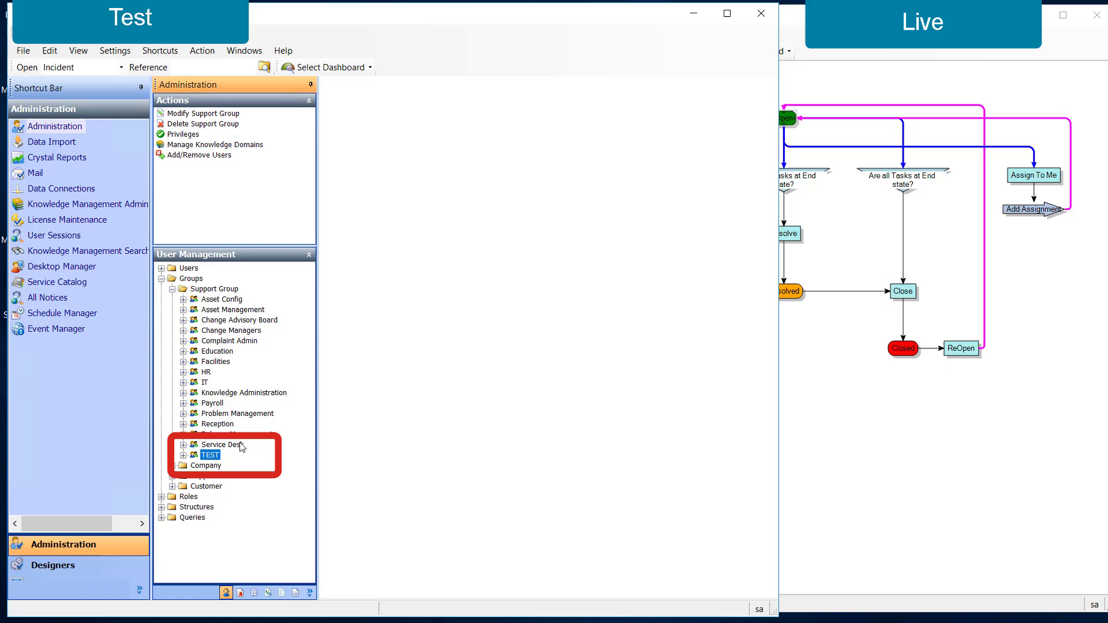
{"action": "left_click", "coordinate": [232, 299]}
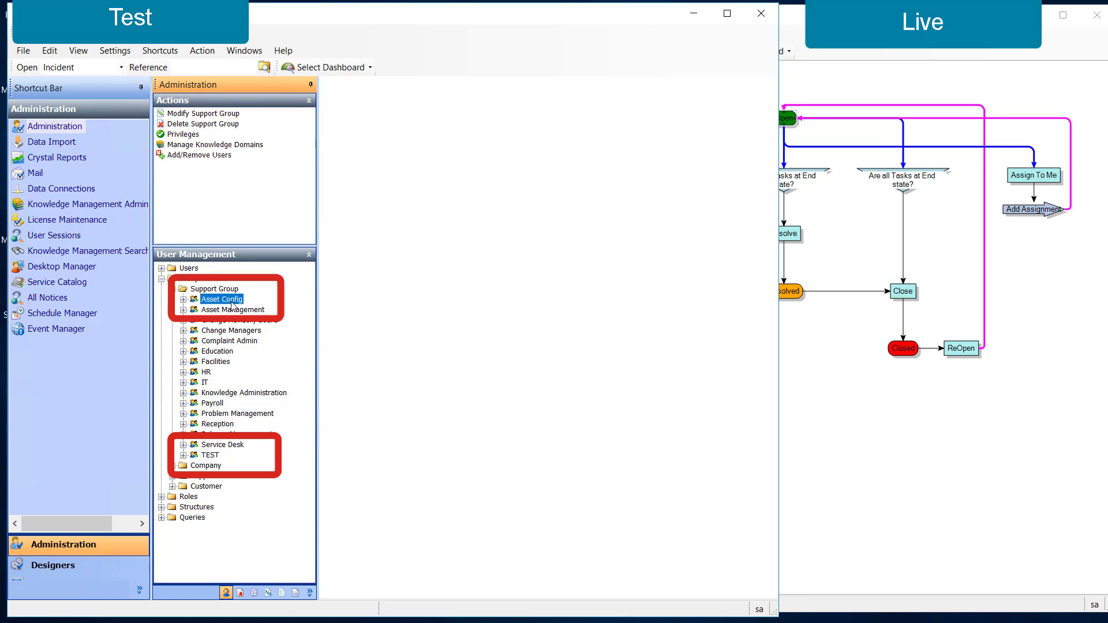
Step: In Live User Management, expand Groups > Support Group and select the LIVE group
{"action": "left_click", "coordinate": [854, 456]}
{"action": "left_click", "coordinate": [360, 548]}
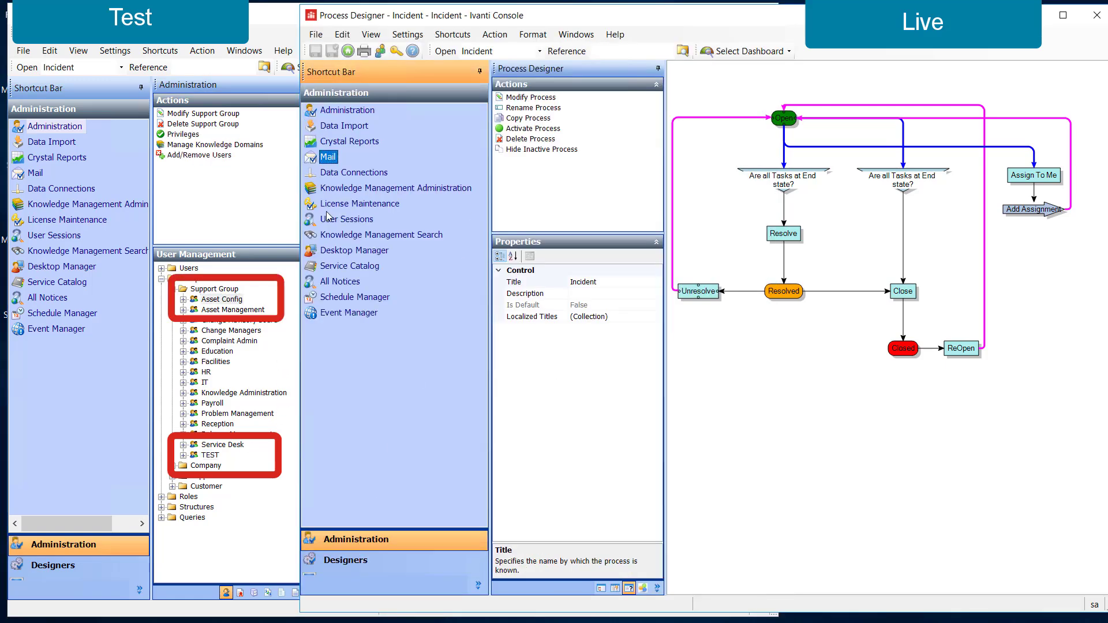
{"action": "left_click", "coordinate": [331, 111]}
{"action": "left_click", "coordinate": [500, 266]}
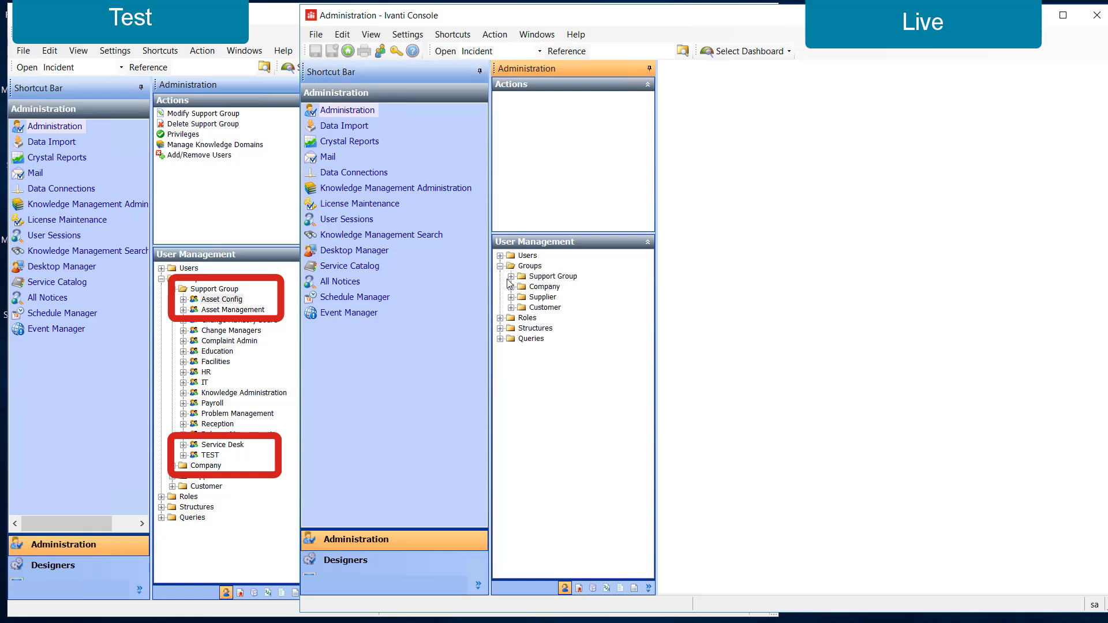
{"action": "left_click", "coordinate": [510, 279]}
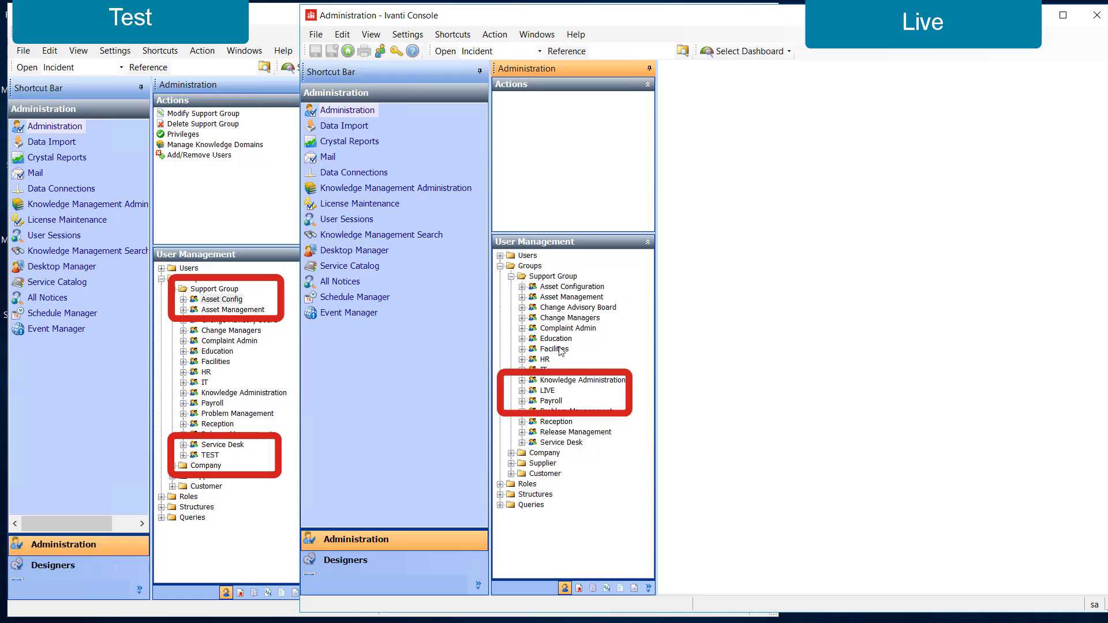
{"action": "left_click", "coordinate": [553, 393]}
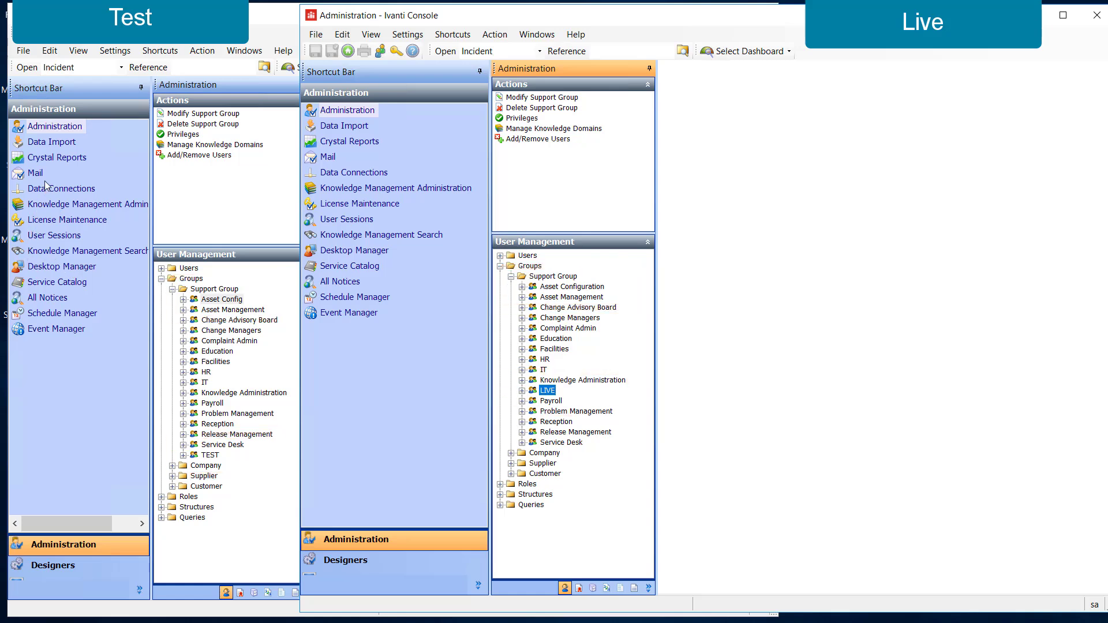
{"action": "left_click", "coordinate": [28, 173]}
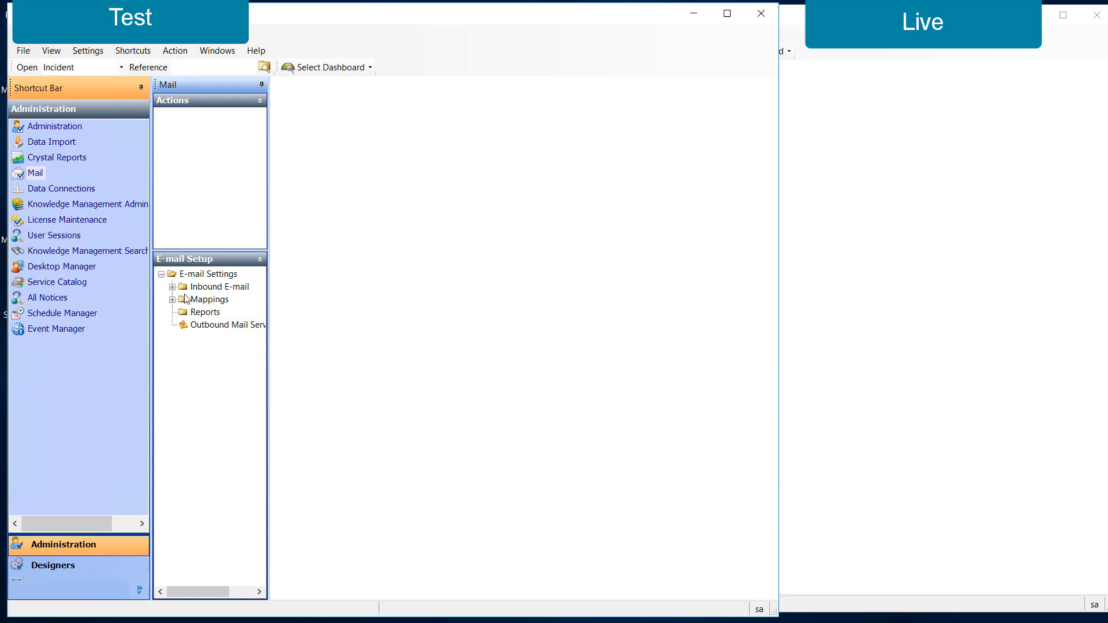
Step: View Test's Mail Box settings: server testserver, IMAP port 143, user test
{"action": "left_click", "coordinate": [173, 287]}
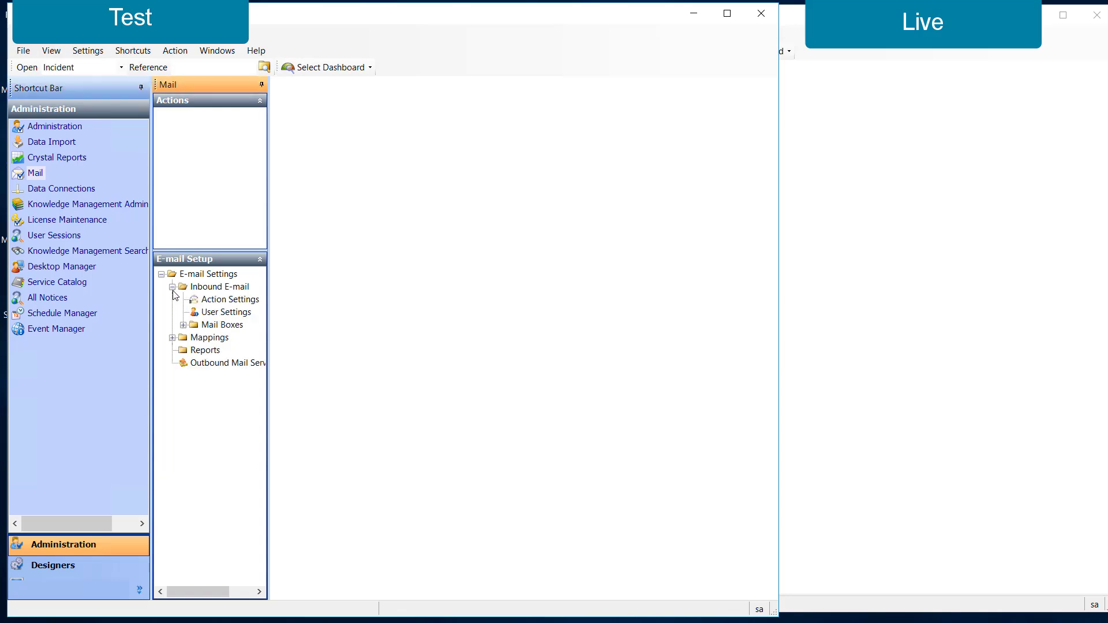
{"action": "left_click", "coordinate": [183, 325]}
{"action": "left_click", "coordinate": [227, 338]}
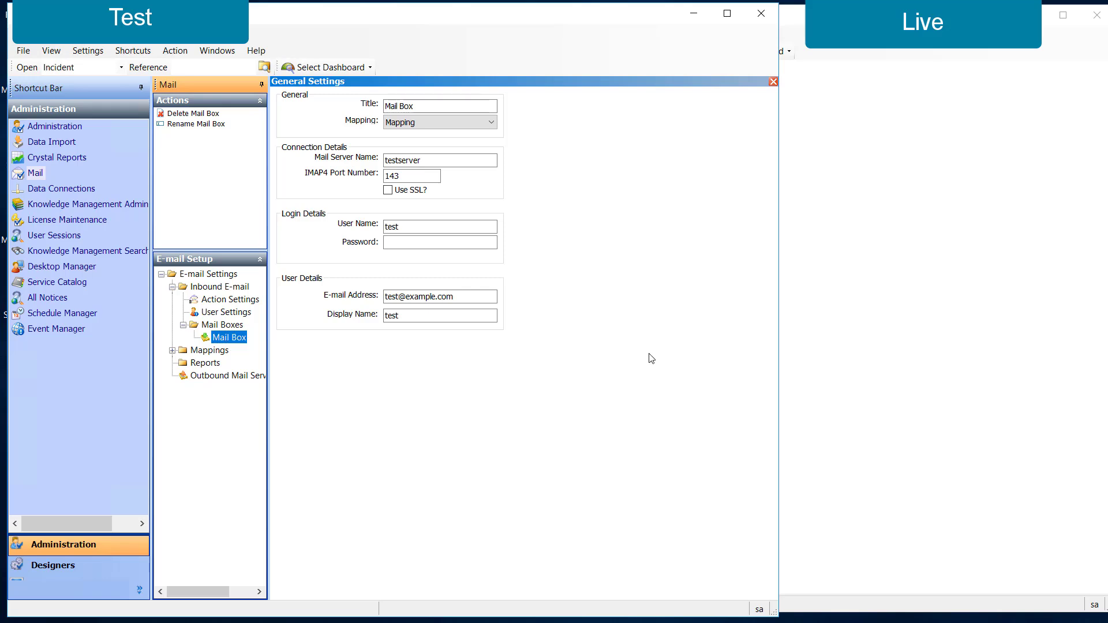
{"action": "left_click", "coordinate": [904, 268]}
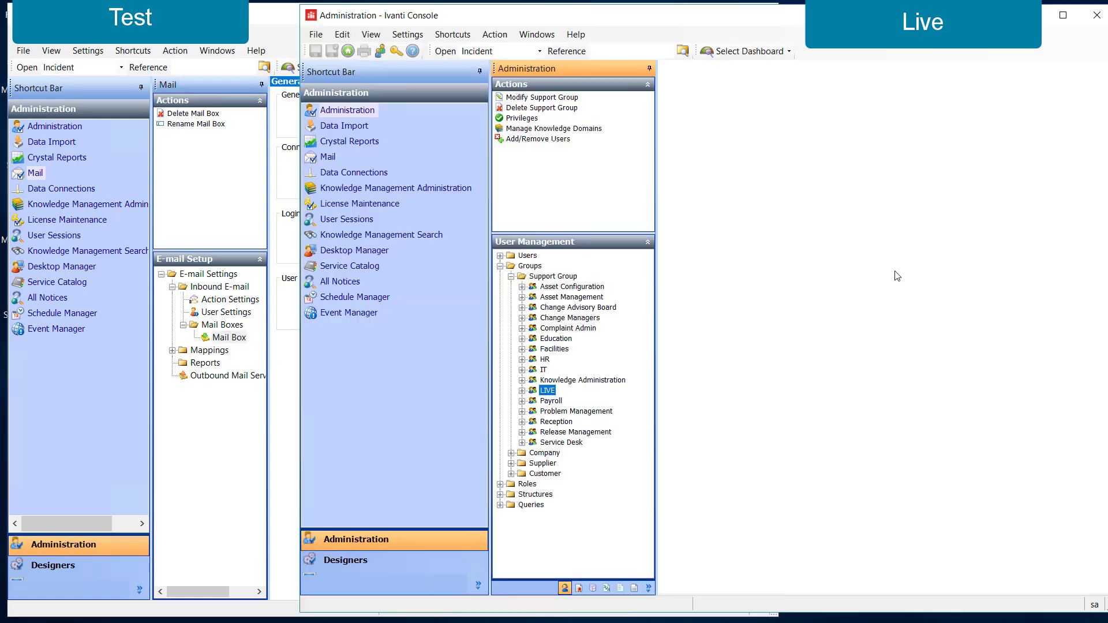
Step: Check the Live Workspace Dictionary Language setting, which is UK English
{"action": "left_click", "coordinate": [416, 39]}
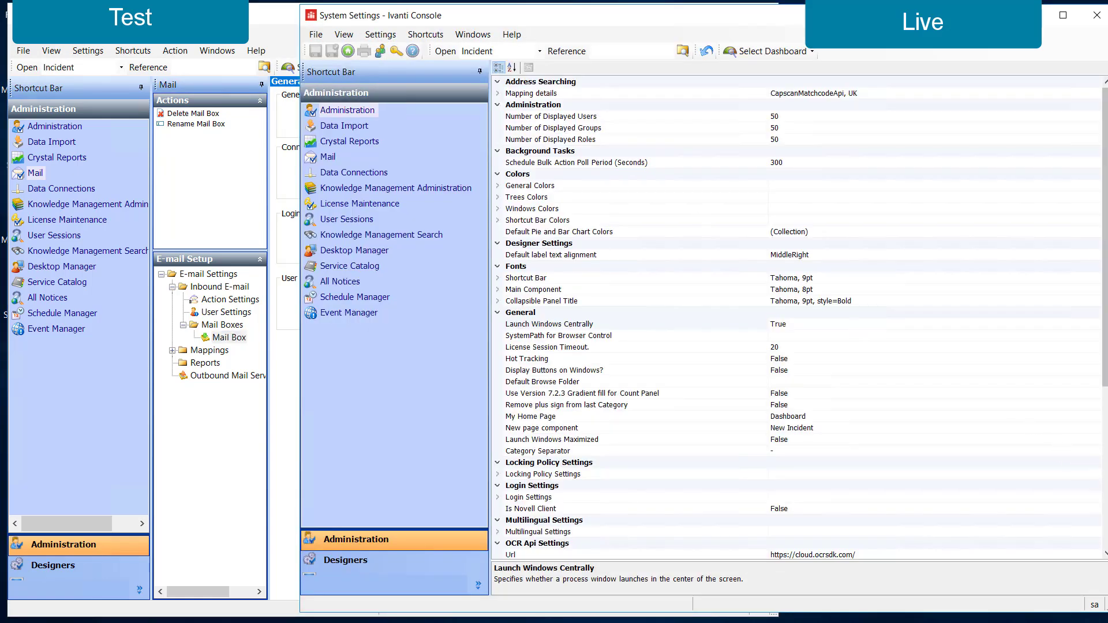
{"action": "left_click", "coordinate": [1105, 500]}
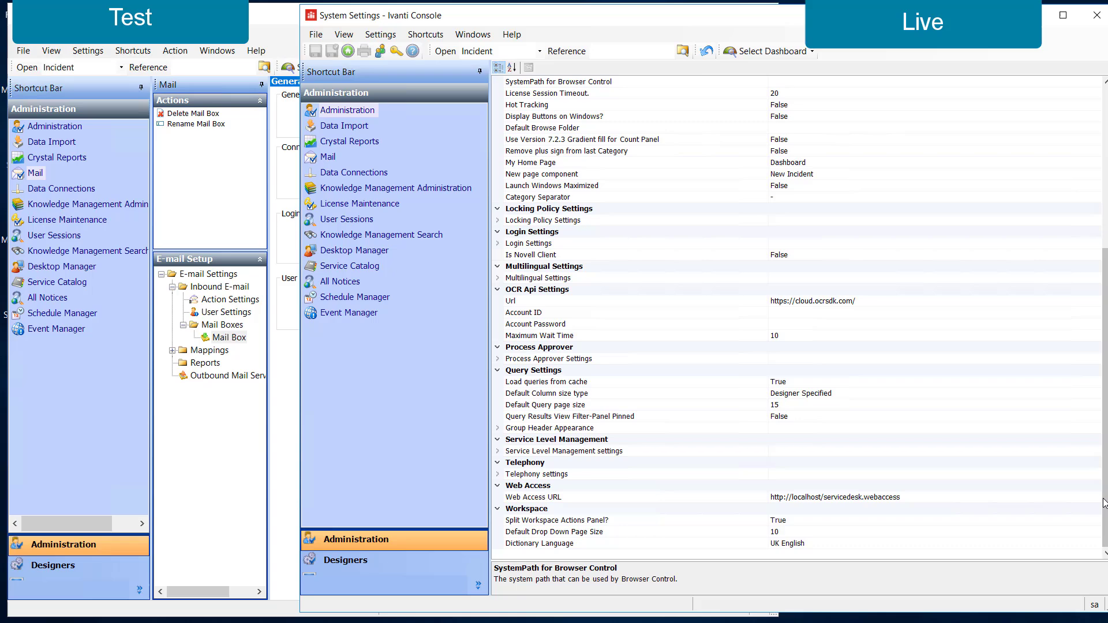
{"action": "left_click", "coordinate": [909, 544]}
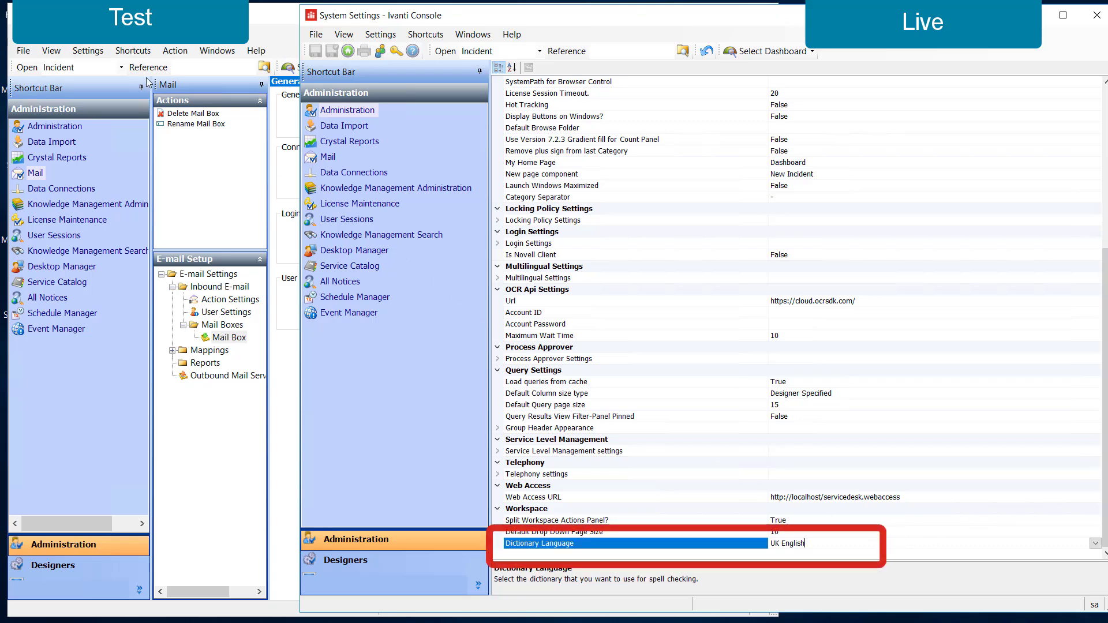
Step: Set the Test system's Workspace Dictionary Language to US English
{"action": "left_click", "coordinate": [94, 58]}
{"action": "left_click", "coordinate": [88, 50]}
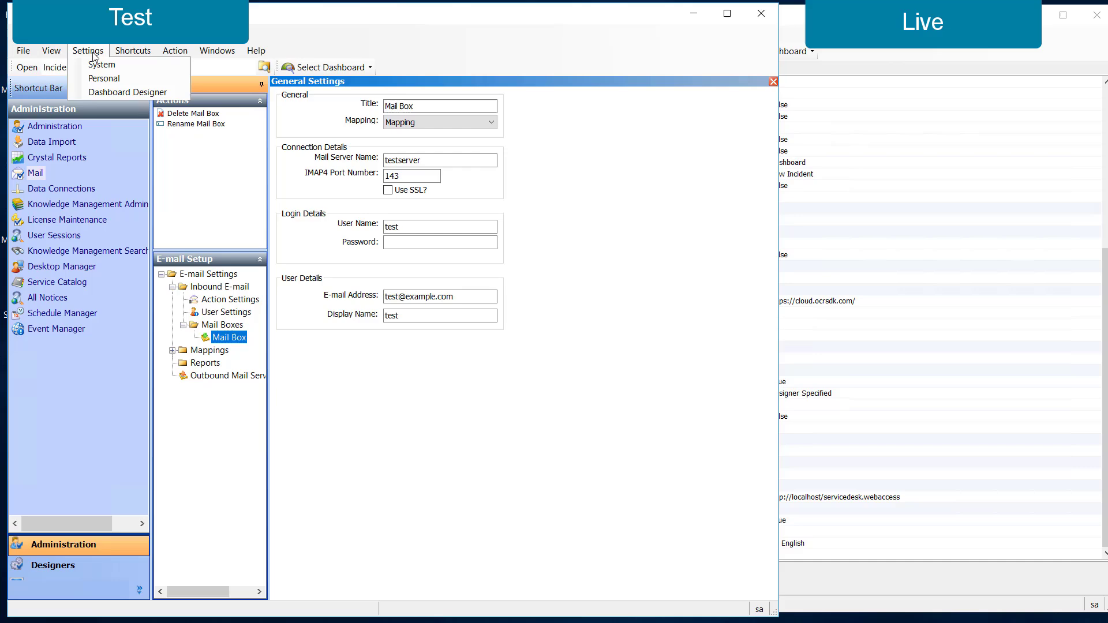
{"action": "left_click", "coordinate": [94, 67]}
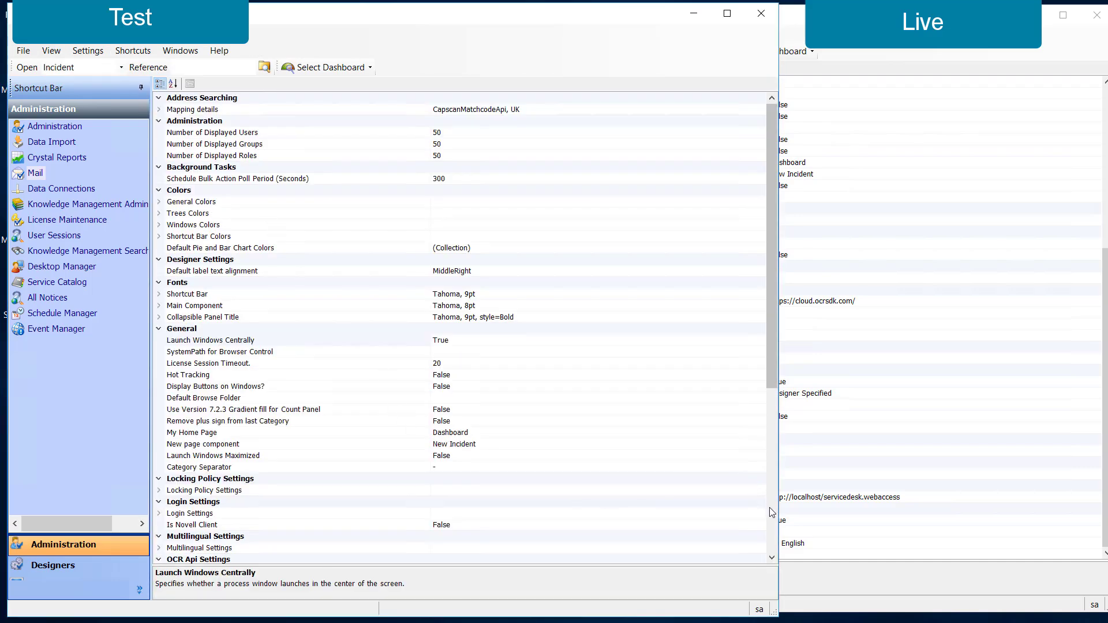
{"action": "left_click", "coordinate": [773, 516]}
{"action": "left_click", "coordinate": [734, 548]}
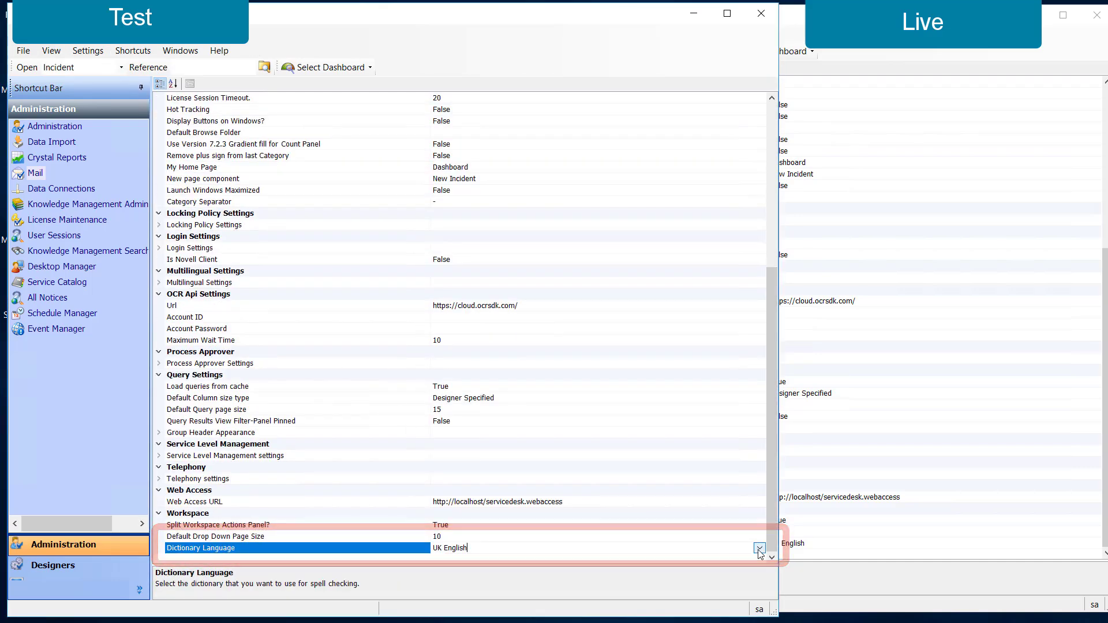
{"action": "left_click", "coordinate": [759, 549]}
{"action": "left_click", "coordinate": [472, 459]}
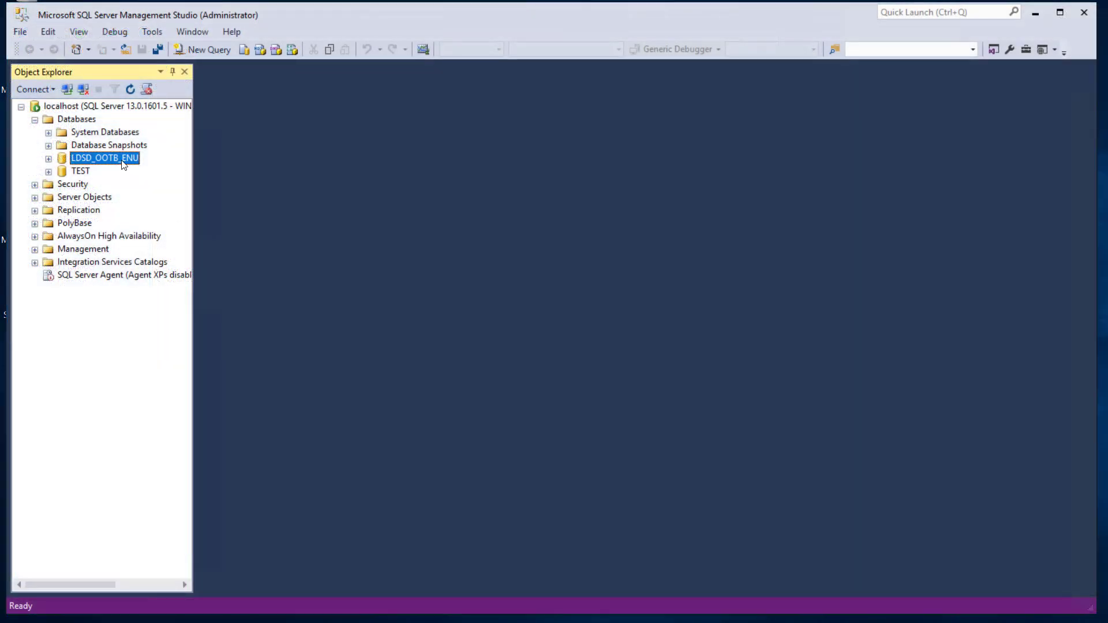
Step: Make a full disk backup of LDSD_OOTB_ENU to live.bak
{"action": "right_click", "coordinate": [123, 164]}
{"action": "mouse_move", "coordinate": [158, 222]}
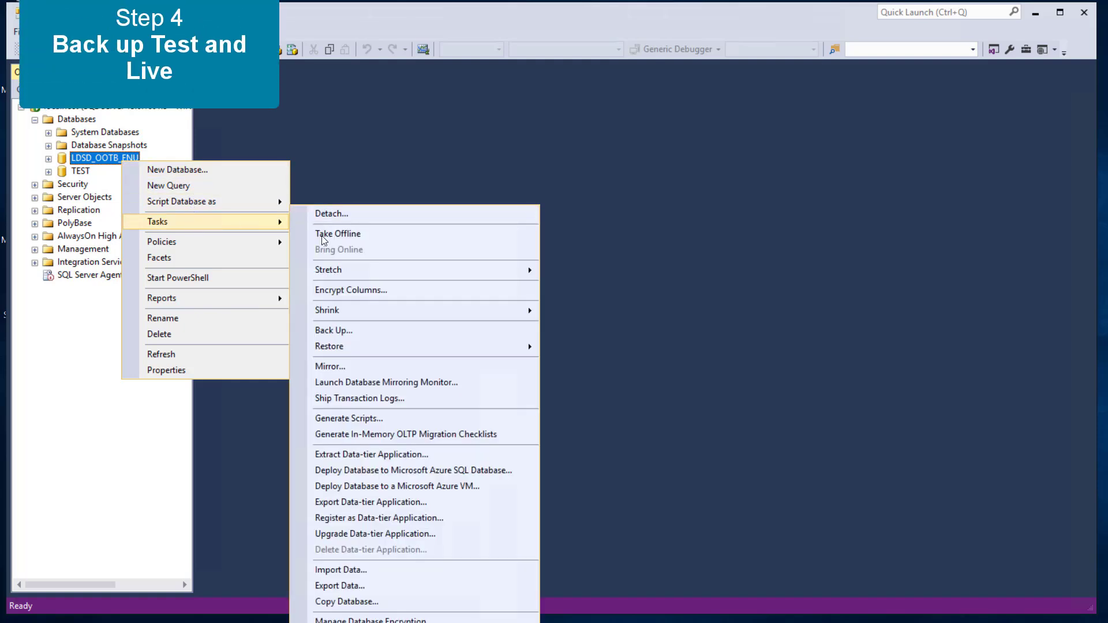
{"action": "left_click", "coordinate": [342, 330]}
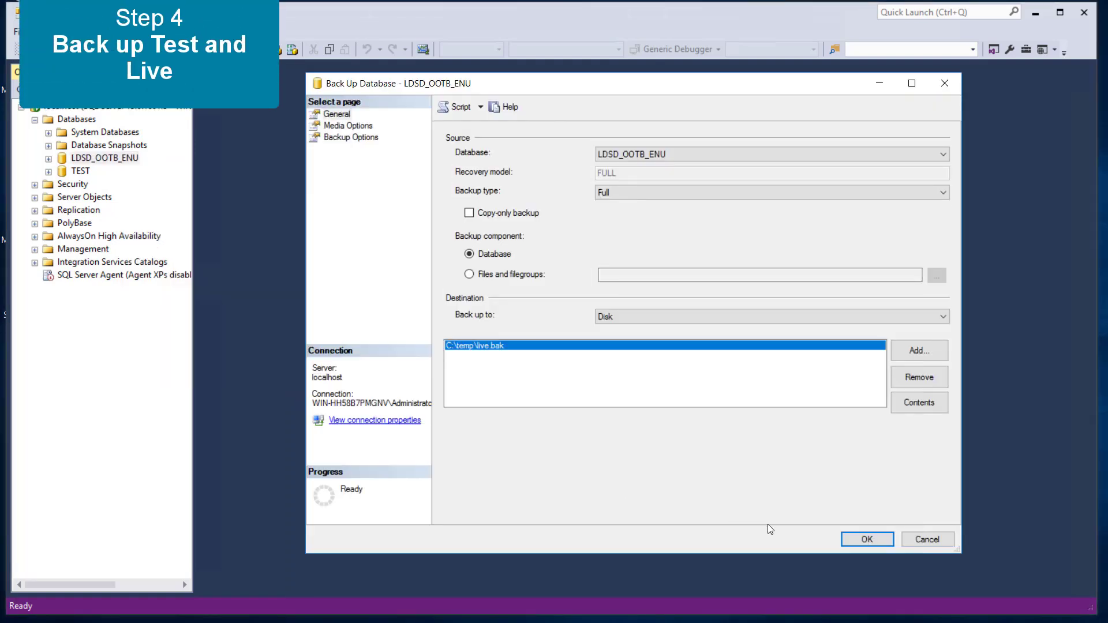
{"action": "left_click", "coordinate": [862, 542]}
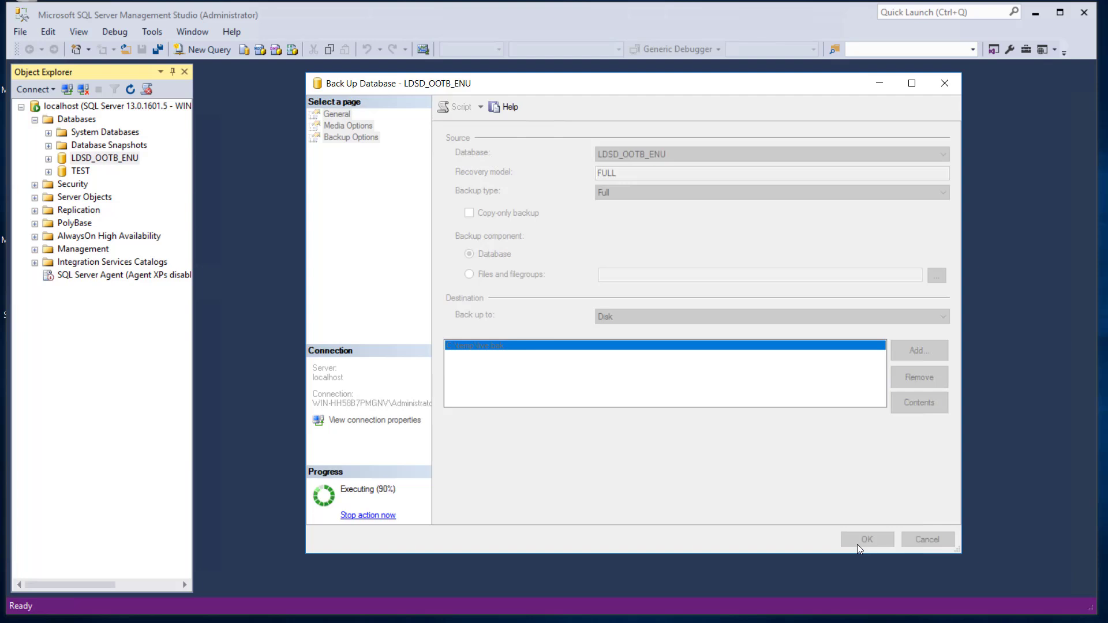
{"action": "left_click", "coordinate": [808, 347]}
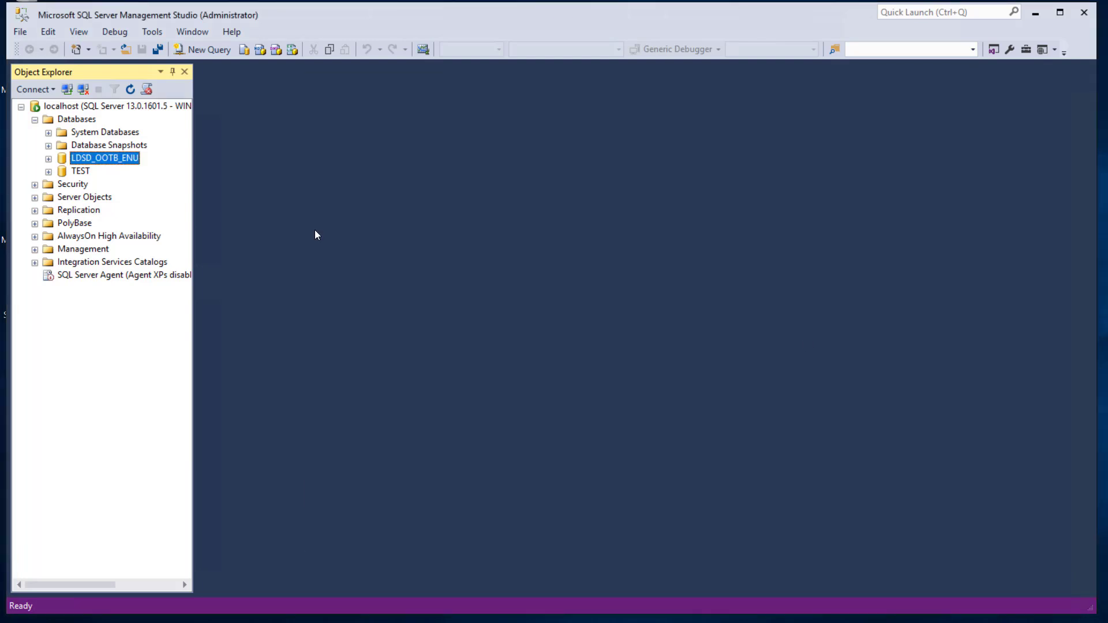
Step: Make a full disk backup of the TEST database
{"action": "right_click", "coordinate": [77, 173]}
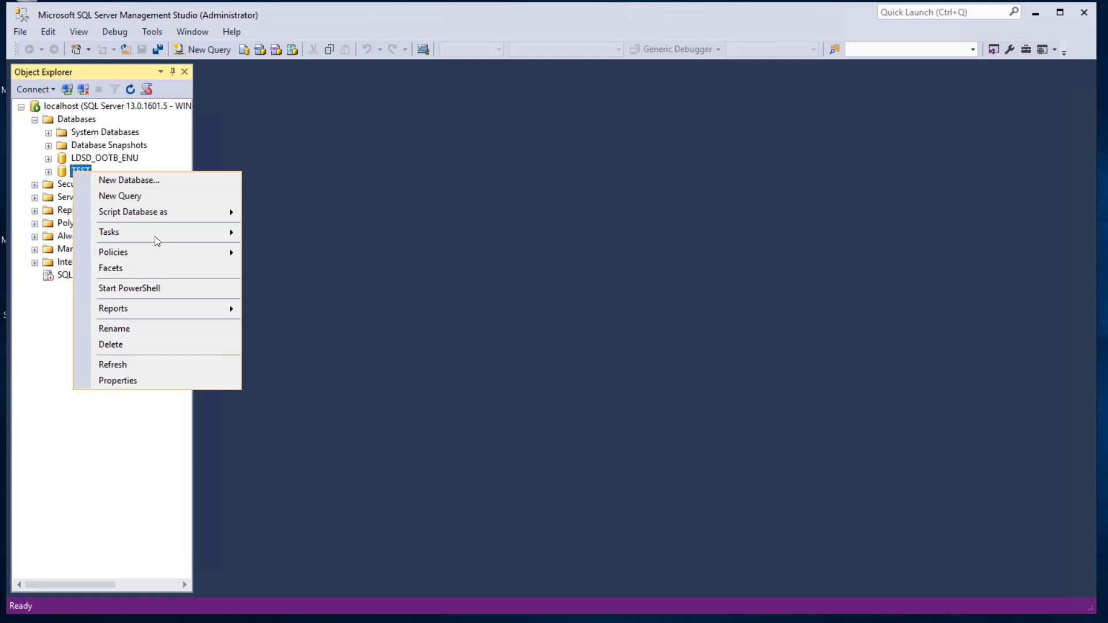
{"action": "mouse_move", "coordinate": [109, 233]}
{"action": "left_click", "coordinate": [296, 332]}
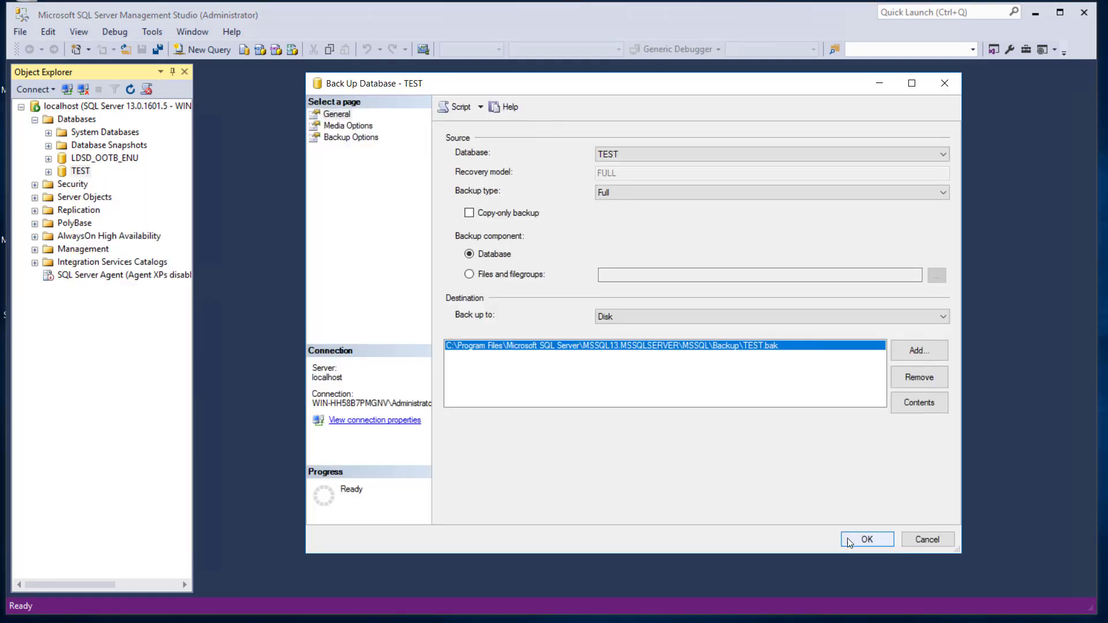
{"action": "left_click", "coordinate": [848, 538]}
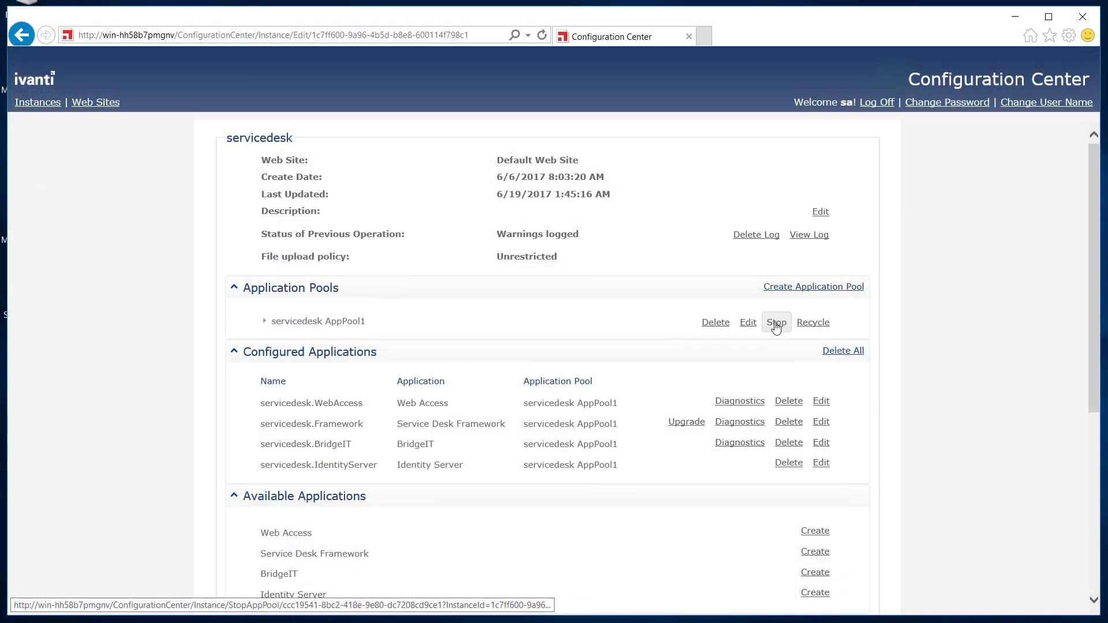
Step: Stop servicedesk AppPool1 and confirm the stop with Yes
{"action": "left_click", "coordinate": [776, 324]}
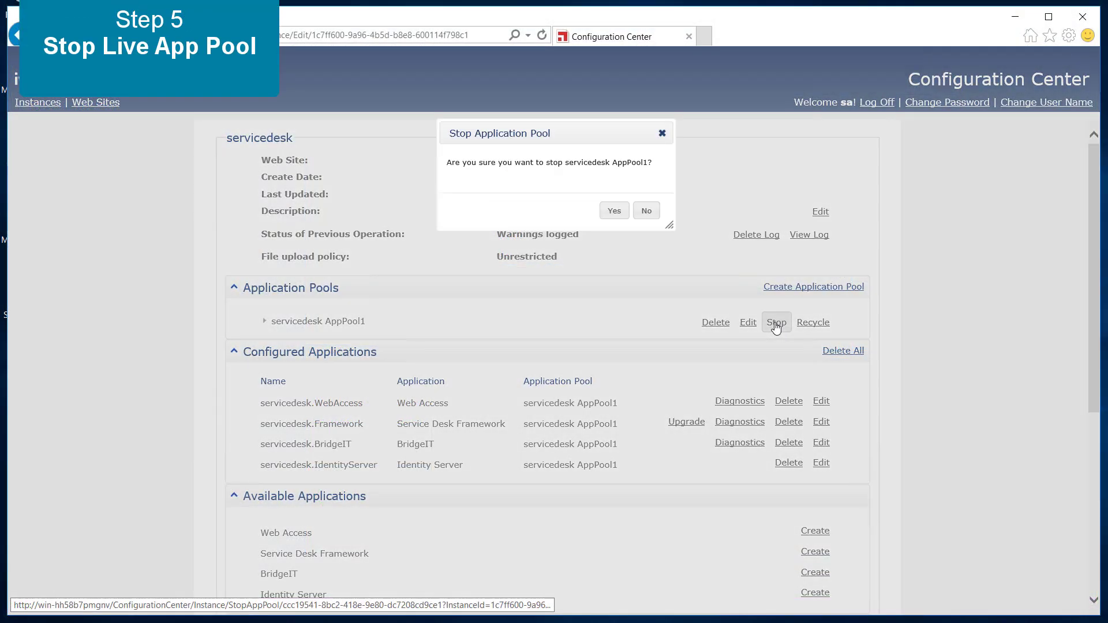
{"action": "left_click", "coordinate": [615, 213]}
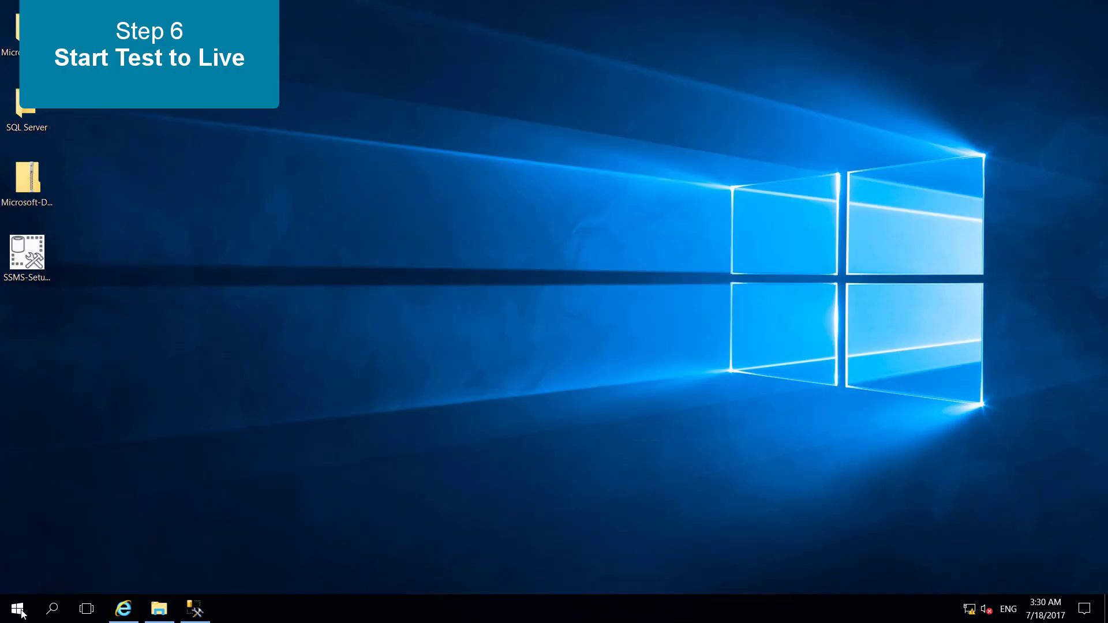
Step: Launch Test To Live from the LANDESK program group and reposition its window
{"action": "left_click", "coordinate": [17, 610]}
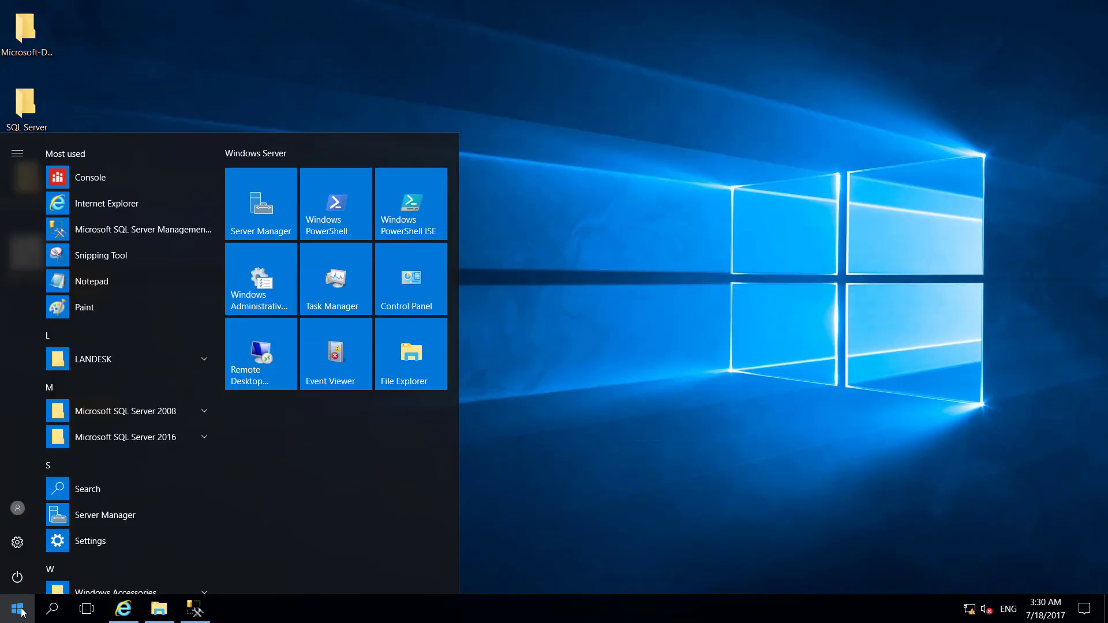
{"action": "left_click", "coordinate": [201, 364]}
{"action": "left_click", "coordinate": [97, 540]}
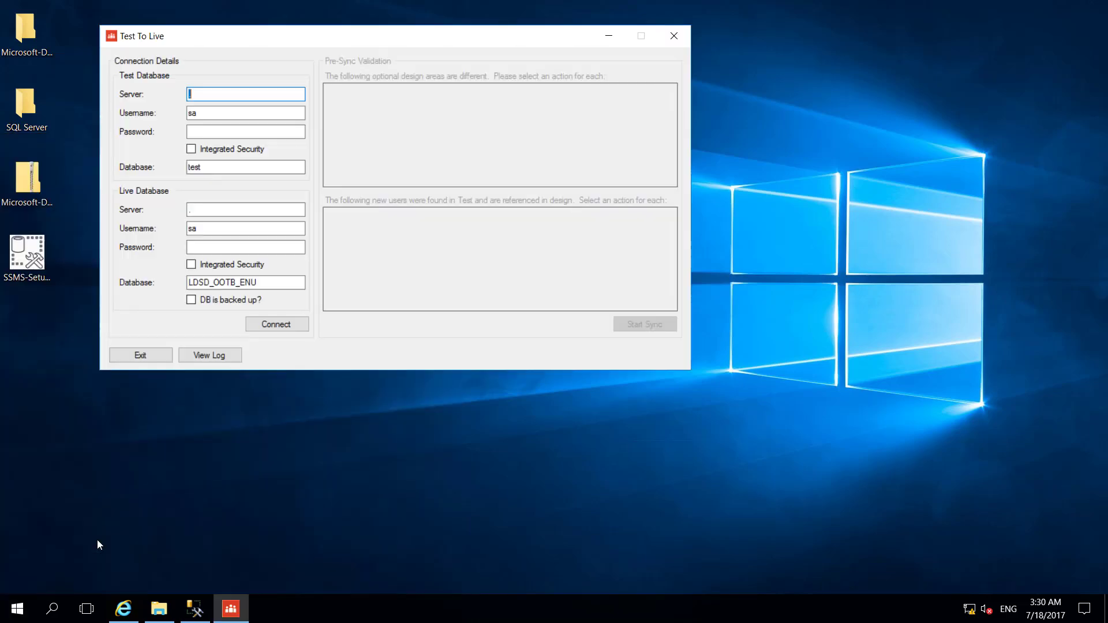
{"action": "left_click_drag", "start_coordinate": [342, 37], "coordinate": [453, 119]}
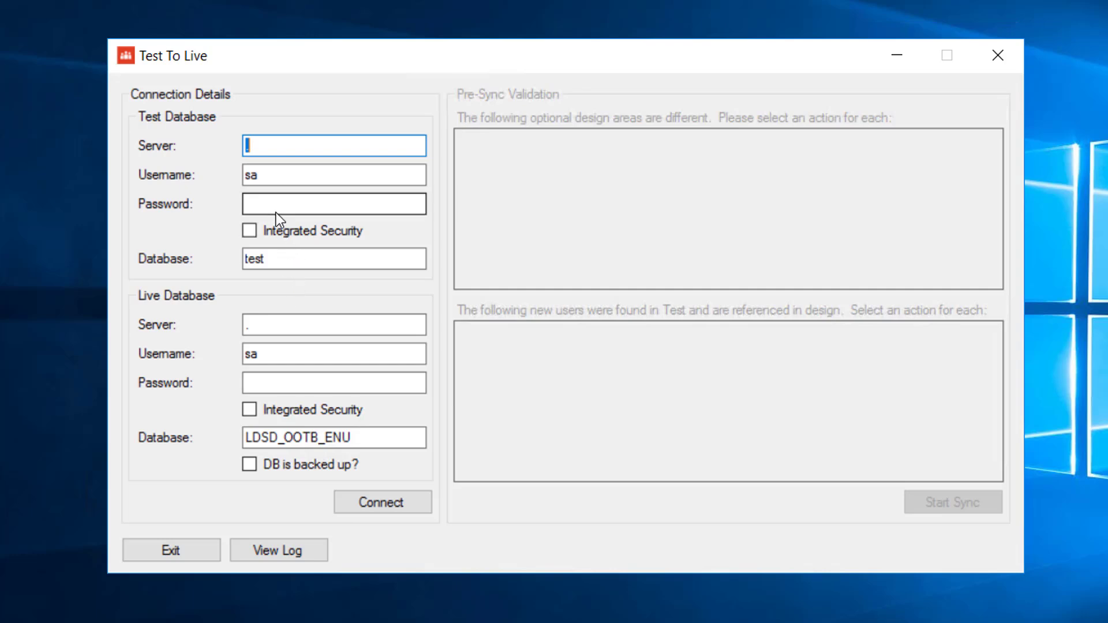
Step: Enter the database passwords and tick 'DB is backed up?'
{"action": "left_click", "coordinate": [289, 202]}
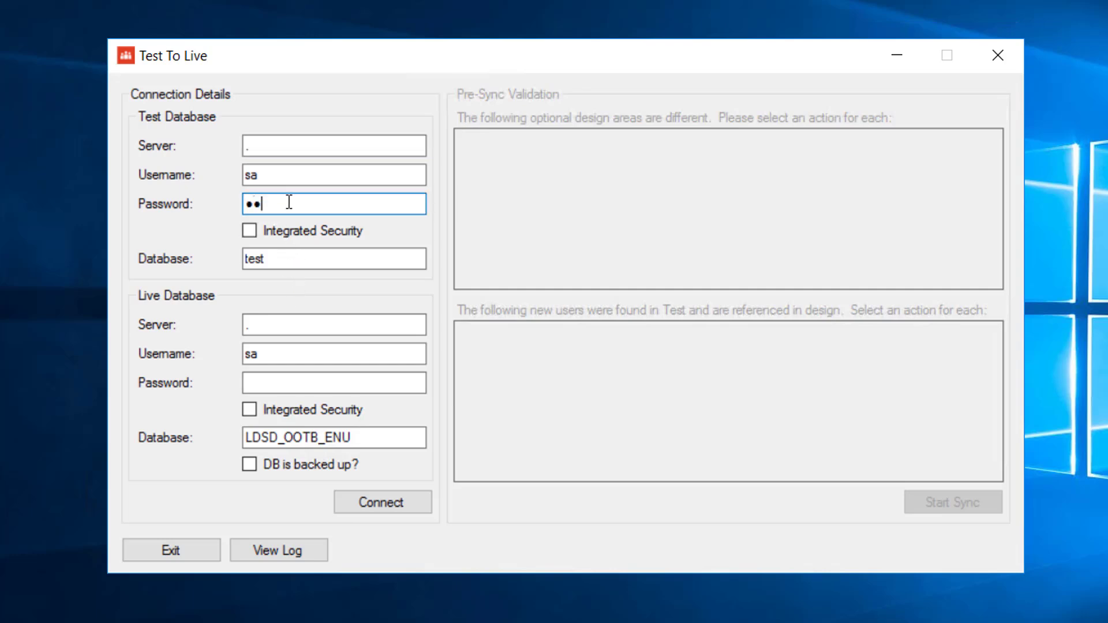
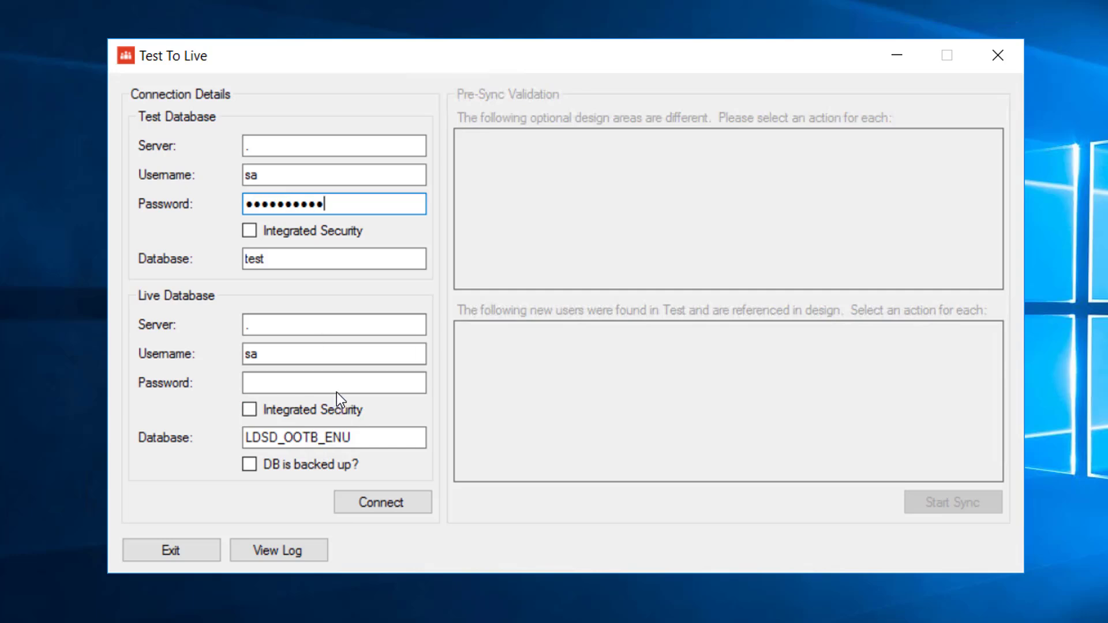
{"action": "left_click", "coordinate": [385, 371]}
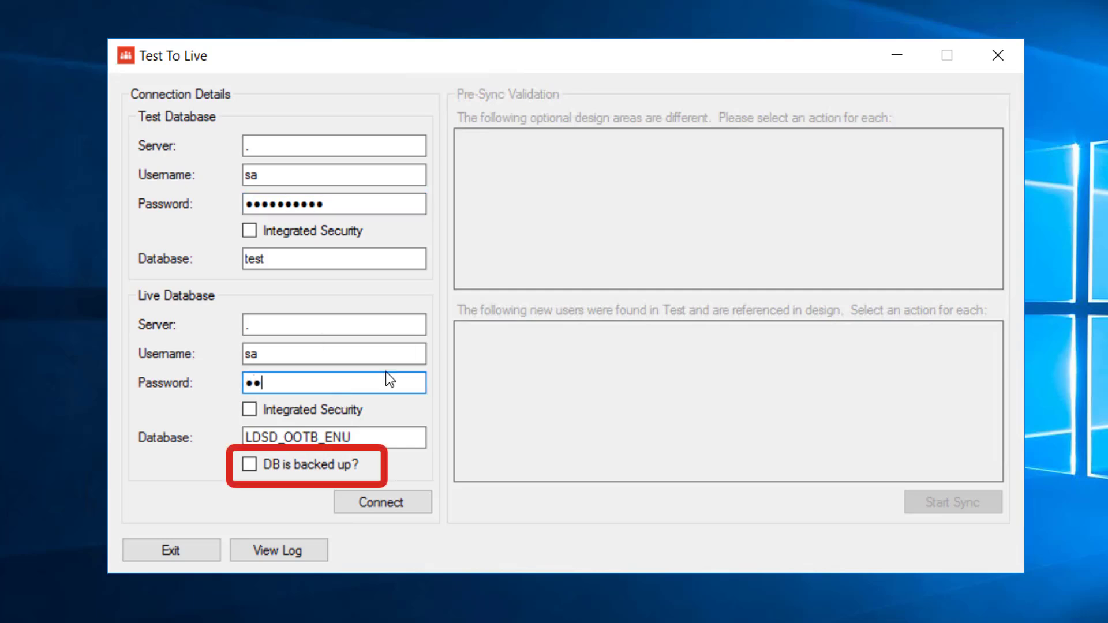
{"action": "left_click", "coordinate": [302, 470]}
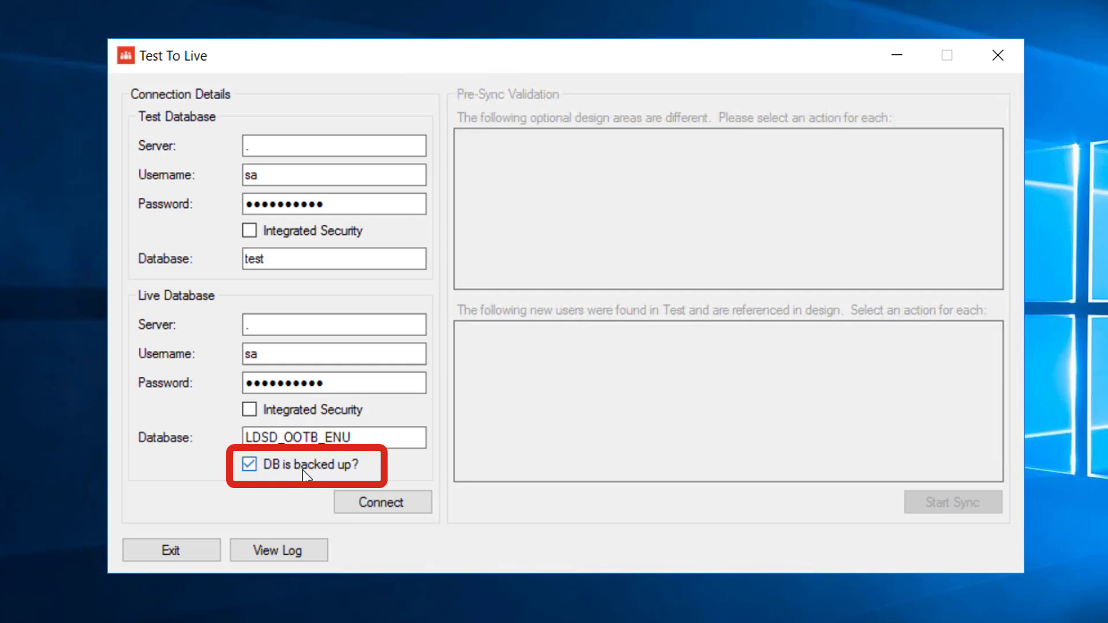
Step: Connect both databases, retain differences for Inbound Mail Settings, and start the sync
{"action": "left_click", "coordinate": [386, 509]}
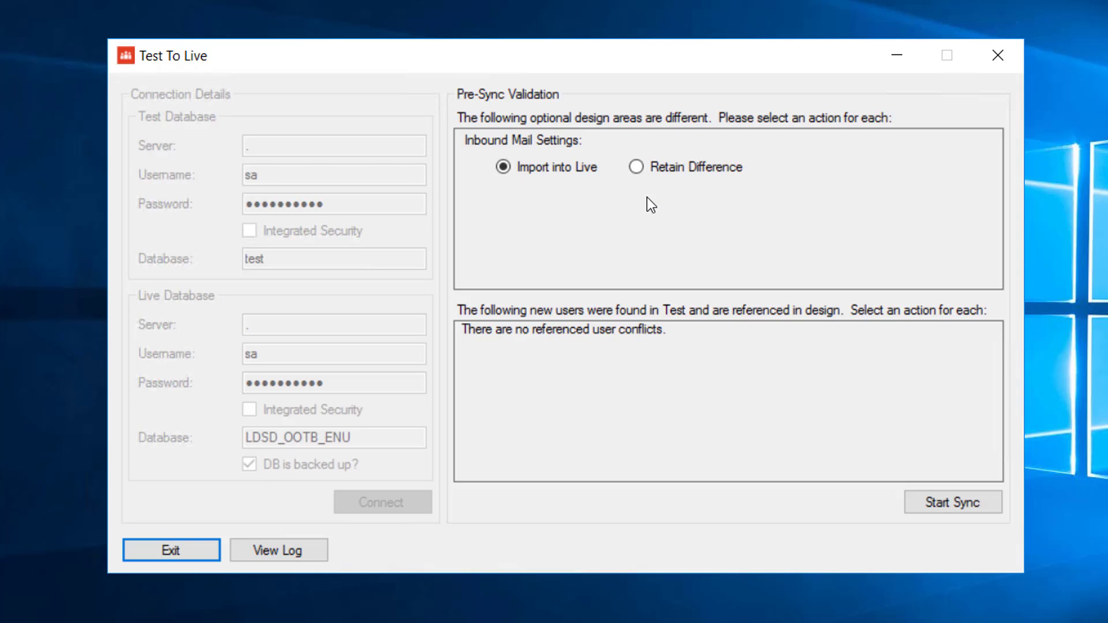
{"action": "left_click", "coordinate": [649, 164]}
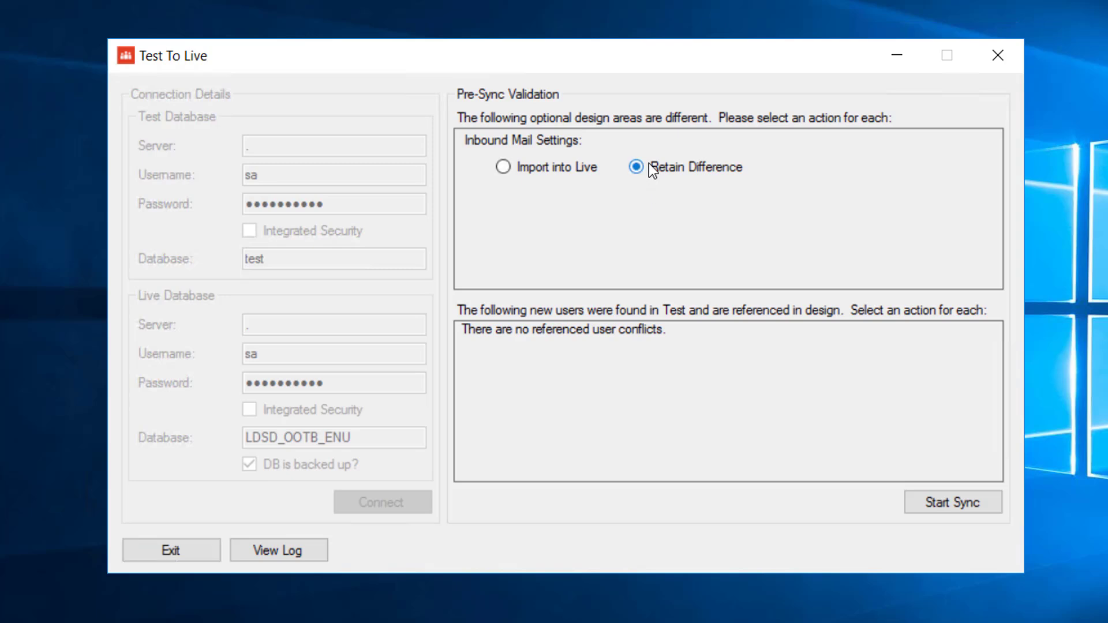
{"action": "left_click", "coordinate": [943, 508]}
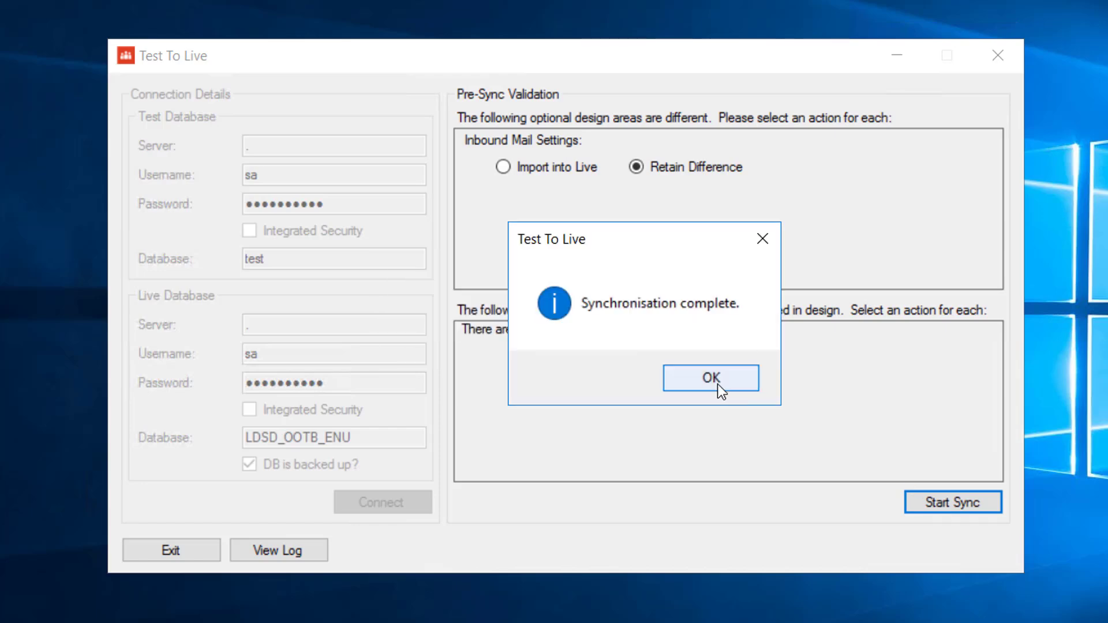
Step: Acknowledge sync completion and restart servicedesk AppPool1
{"action": "left_click", "coordinate": [718, 384]}
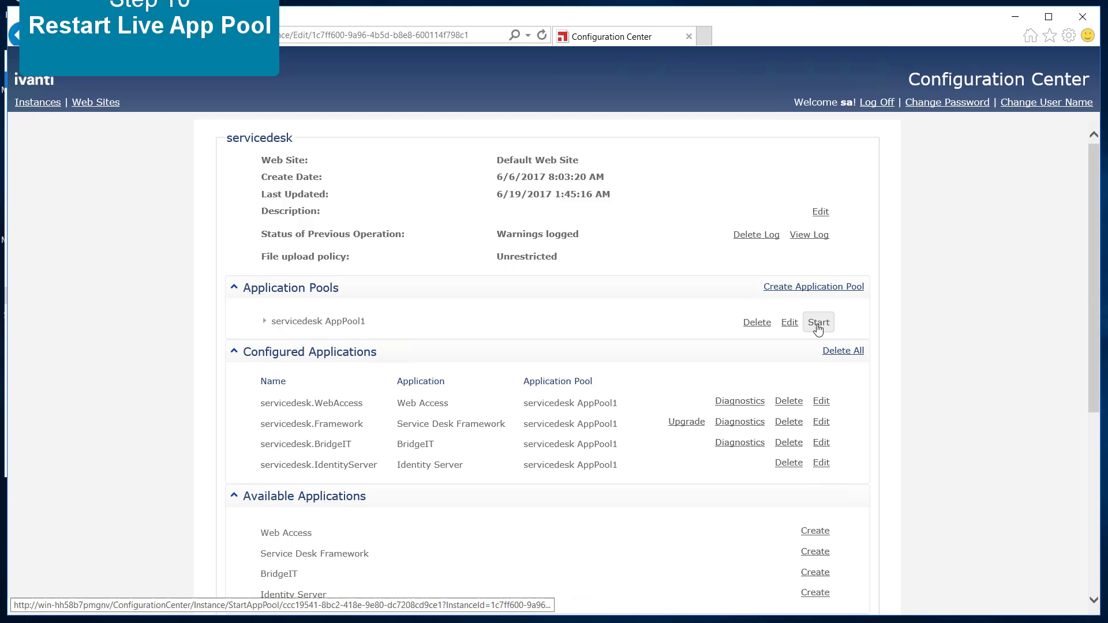
{"action": "left_click", "coordinate": [817, 323]}
{"action": "left_click", "coordinate": [615, 213]}
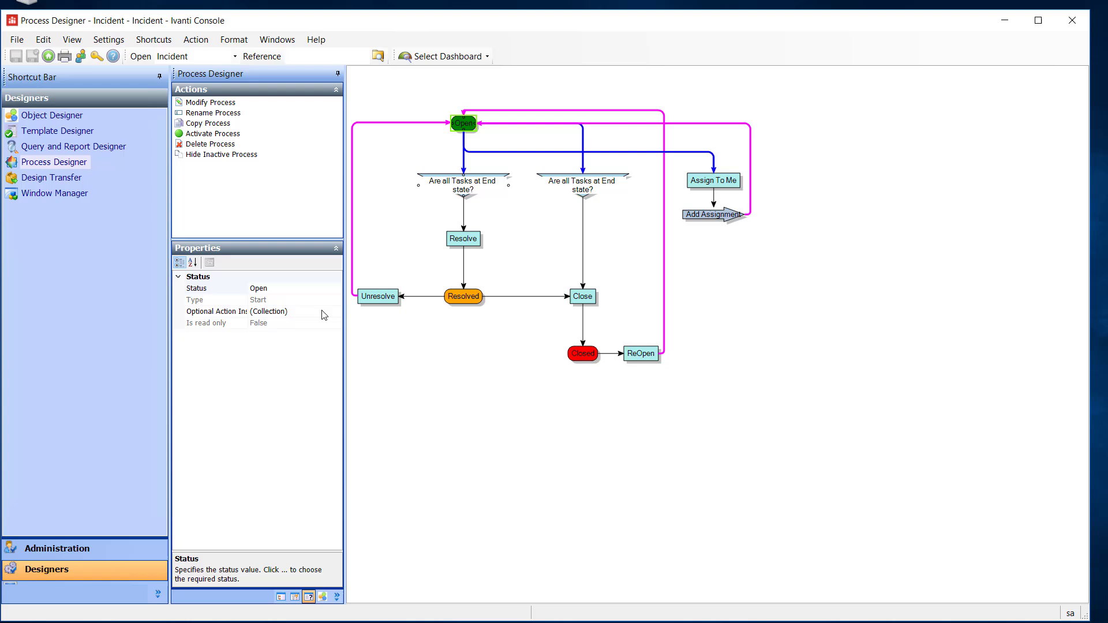
Step: Review the status's Optional Action Instances list and cancel without changes
{"action": "left_click", "coordinate": [323, 311]}
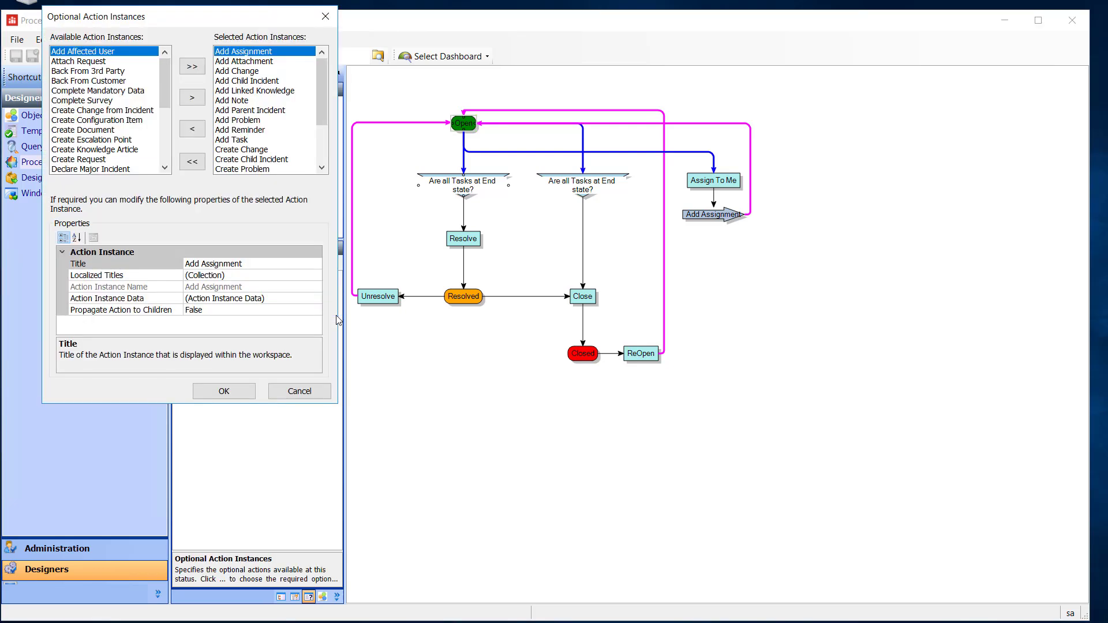
{"action": "left_click", "coordinate": [325, 157]}
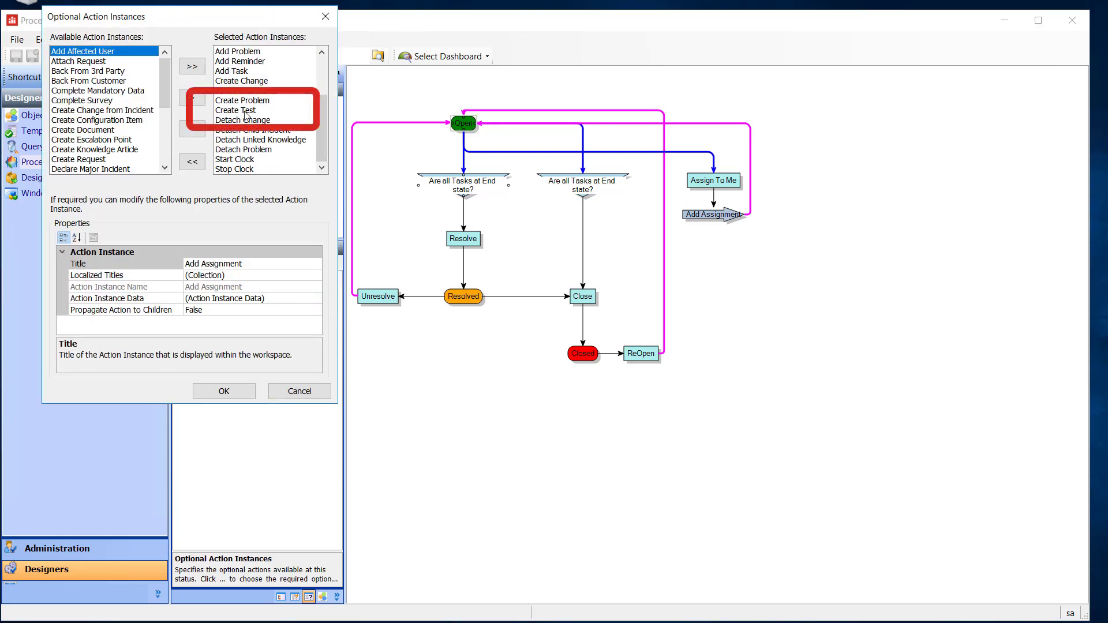
{"action": "left_click", "coordinate": [300, 393]}
Step: Expand Administration's Groups > Support Group to show the LIVE and TEST groups
{"action": "left_click", "coordinate": [63, 557]}
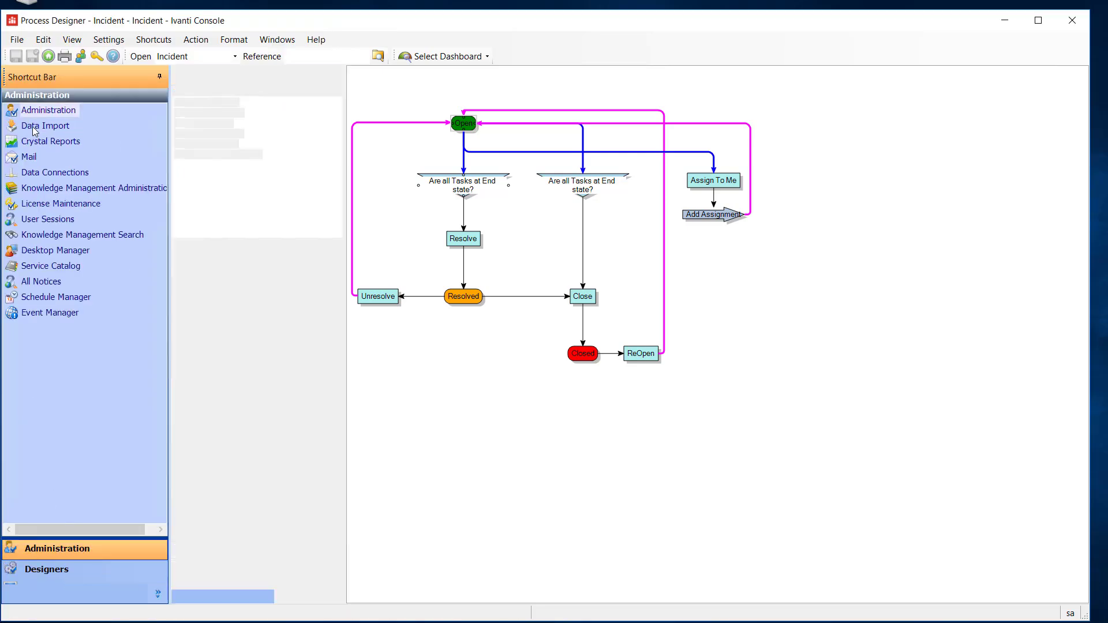
{"action": "left_click", "coordinate": [180, 273]}
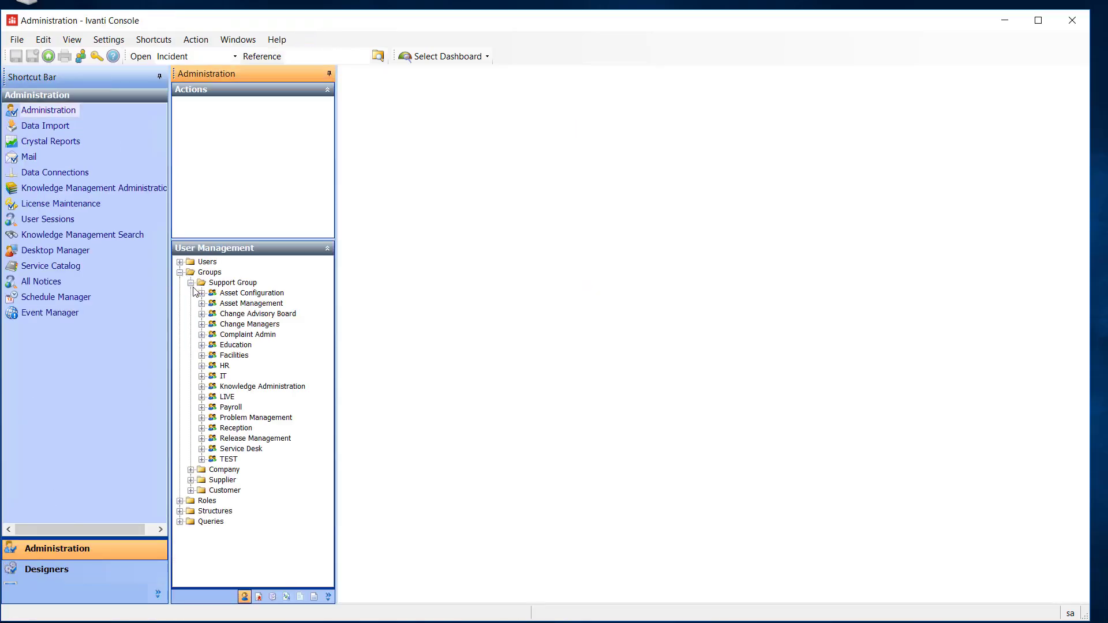
{"action": "left_click", "coordinate": [192, 284]}
Step: Confirm the Mail Box still uses server liveserver and user live
{"action": "left_click", "coordinate": [26, 159]}
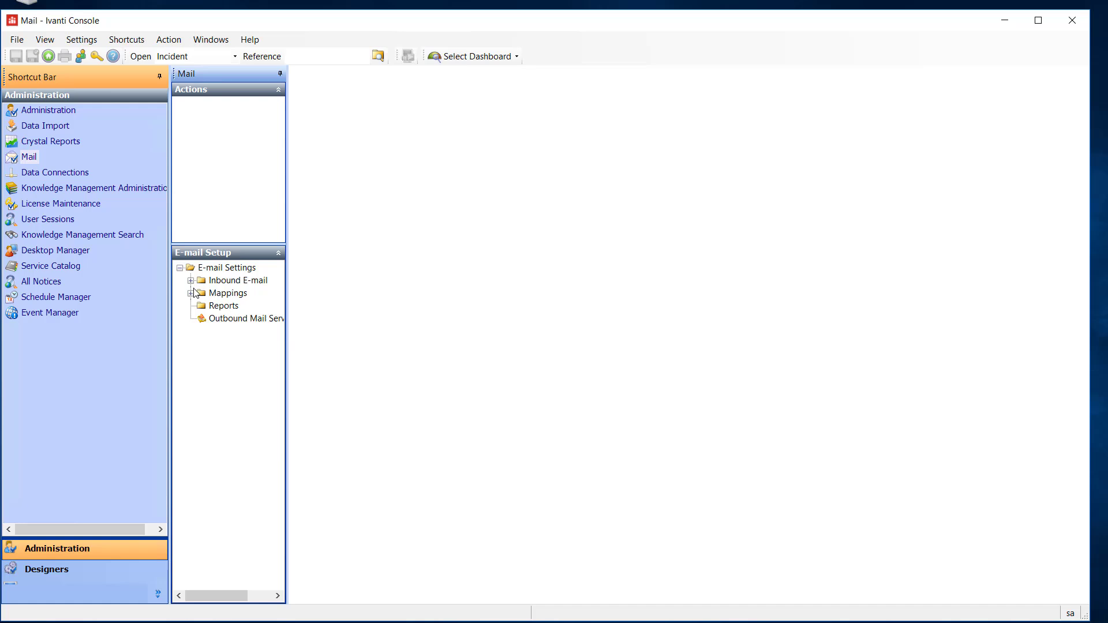
{"action": "left_click", "coordinate": [190, 281]}
{"action": "left_click", "coordinate": [201, 319]}
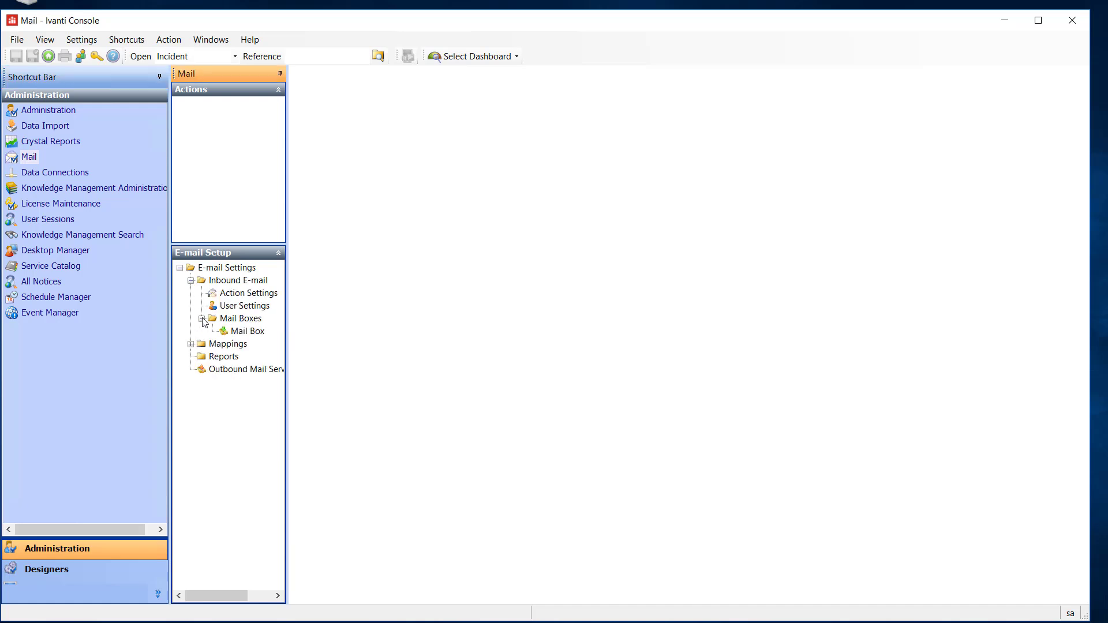
{"action": "left_click", "coordinate": [246, 332]}
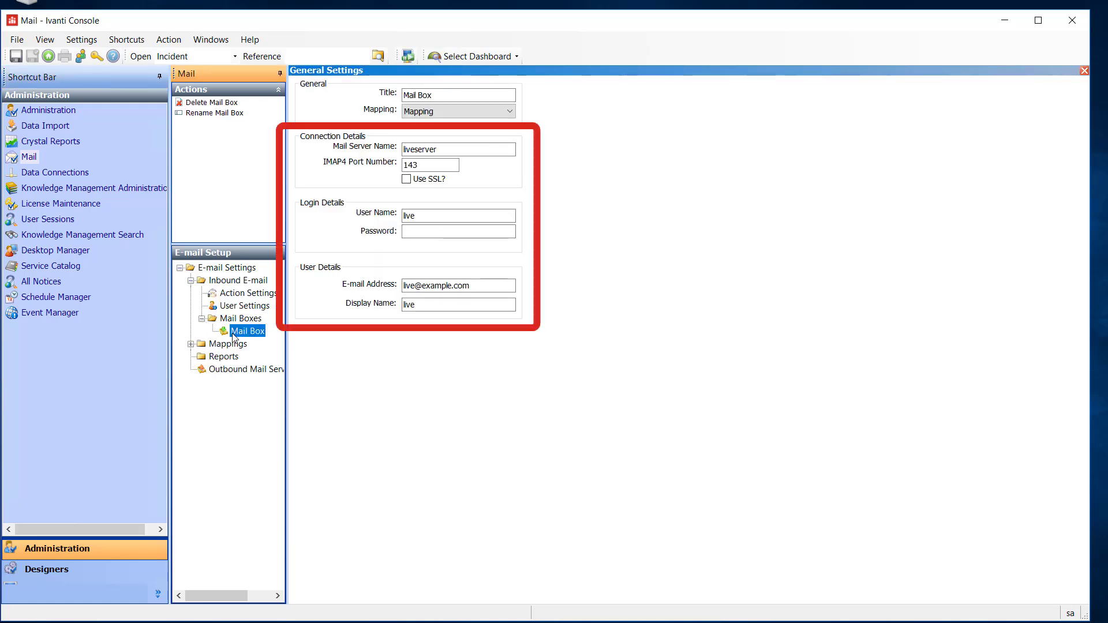
Step: Open System settings, declining to save mailbox changes
{"action": "left_click", "coordinate": [82, 40]}
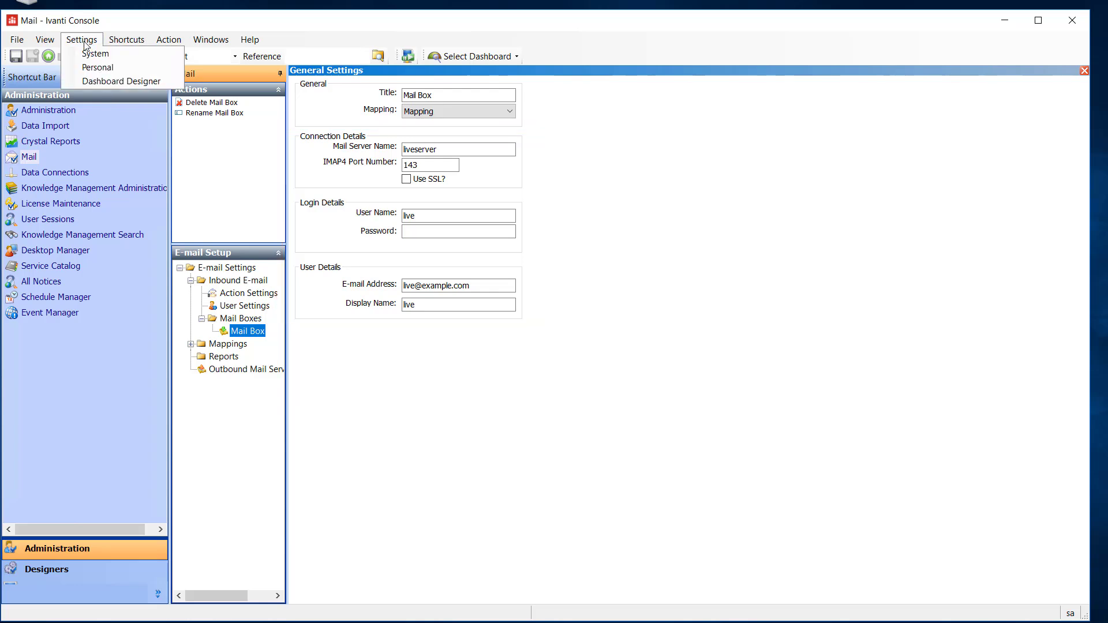
{"action": "left_click", "coordinate": [87, 54]}
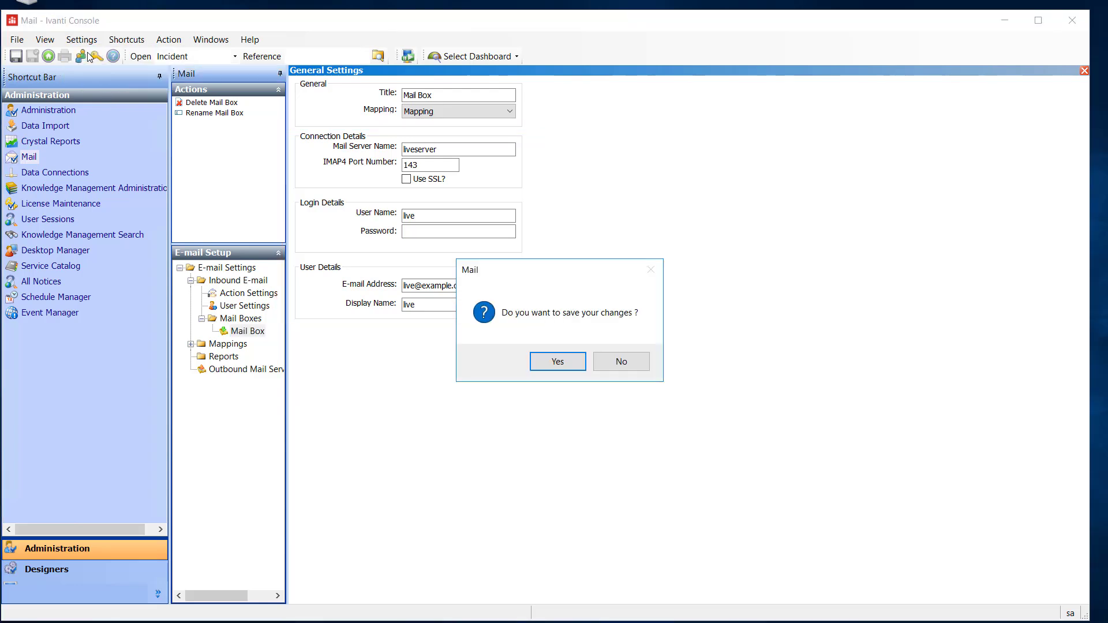
{"action": "left_click", "coordinate": [624, 364]}
{"action": "left_click", "coordinate": [1084, 545]}
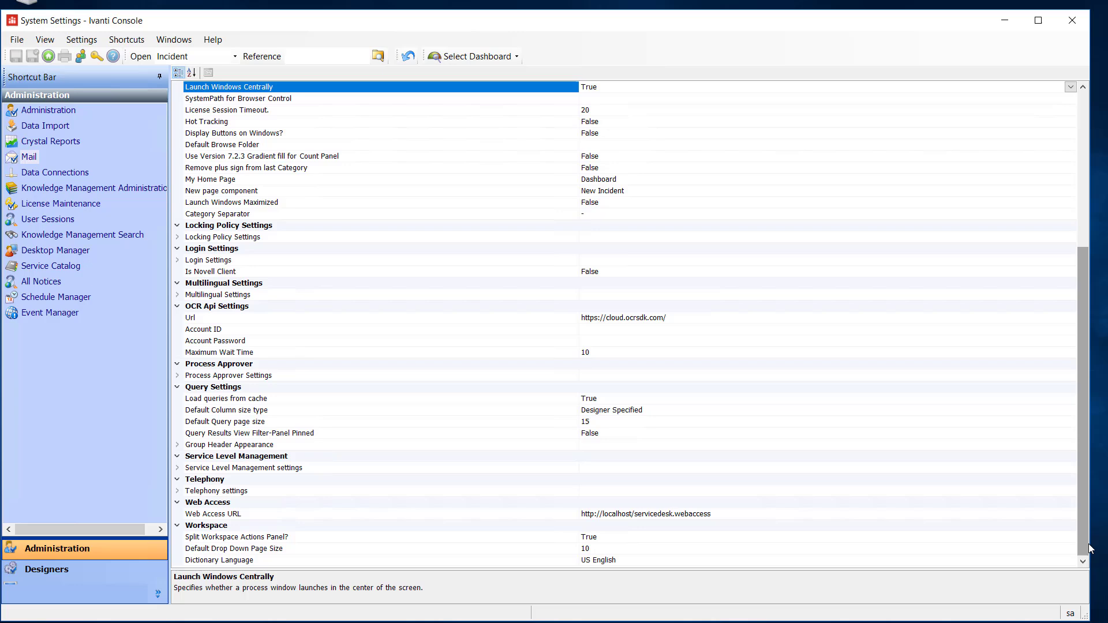